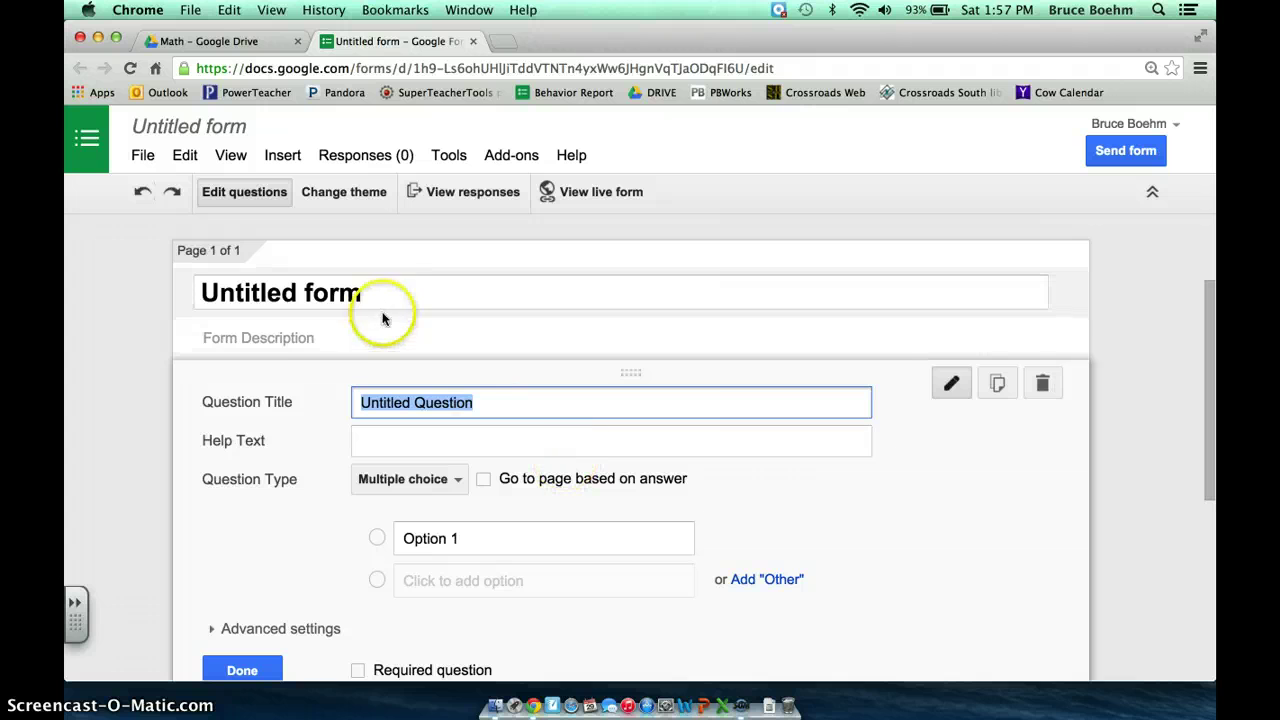
# Replace the untitled form's title with "Practice".
pyautogui.moveTo(374, 291); pyautogui.dragTo(156, 301)
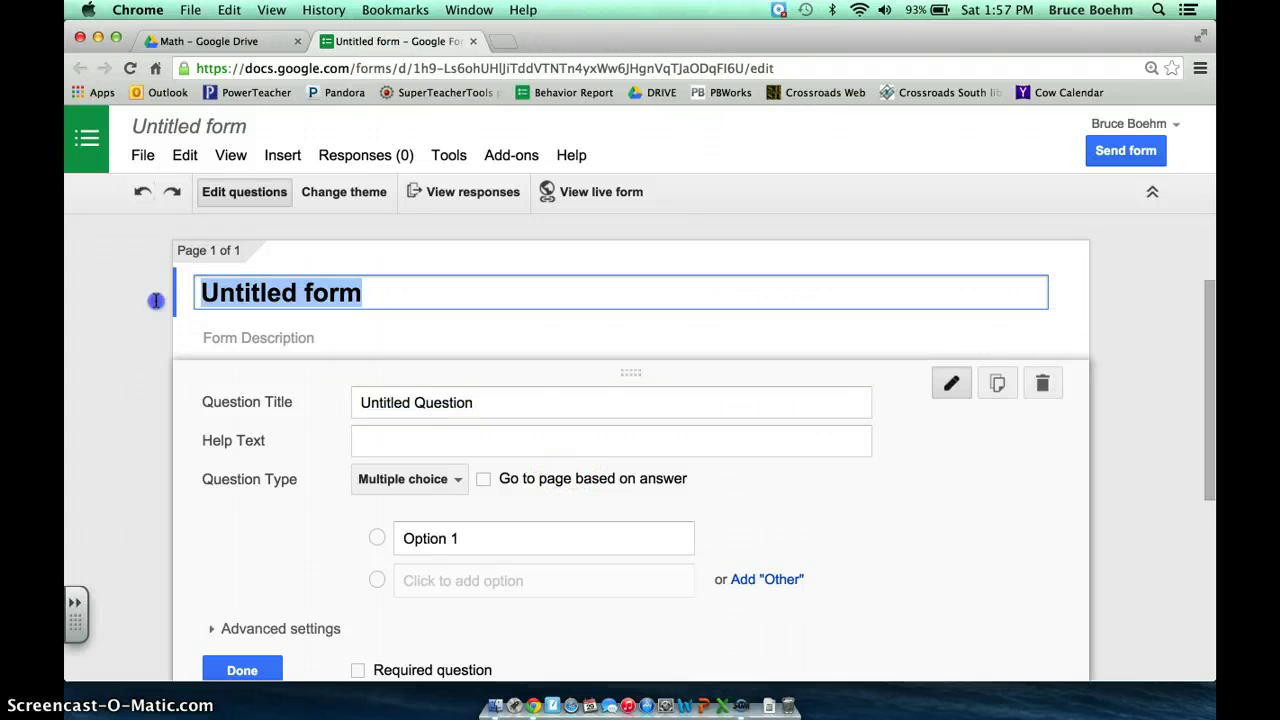
pyautogui.write('Pra')
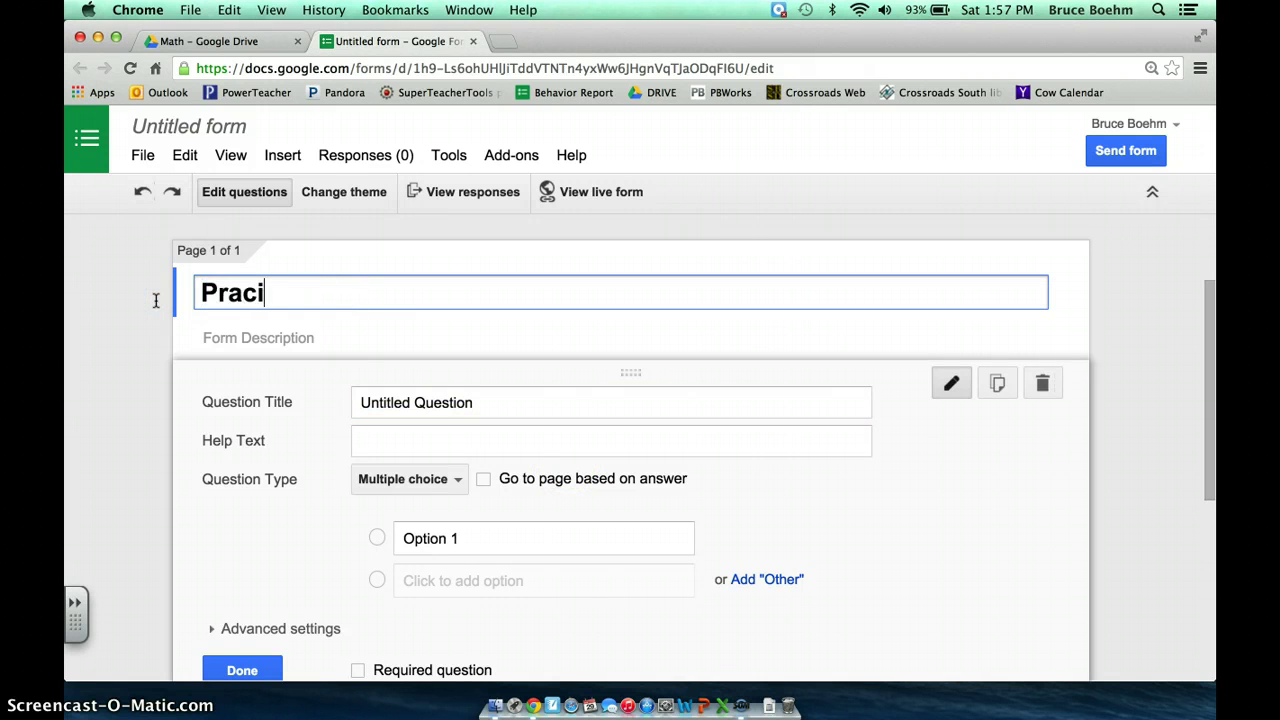
pyautogui.write('ctice')
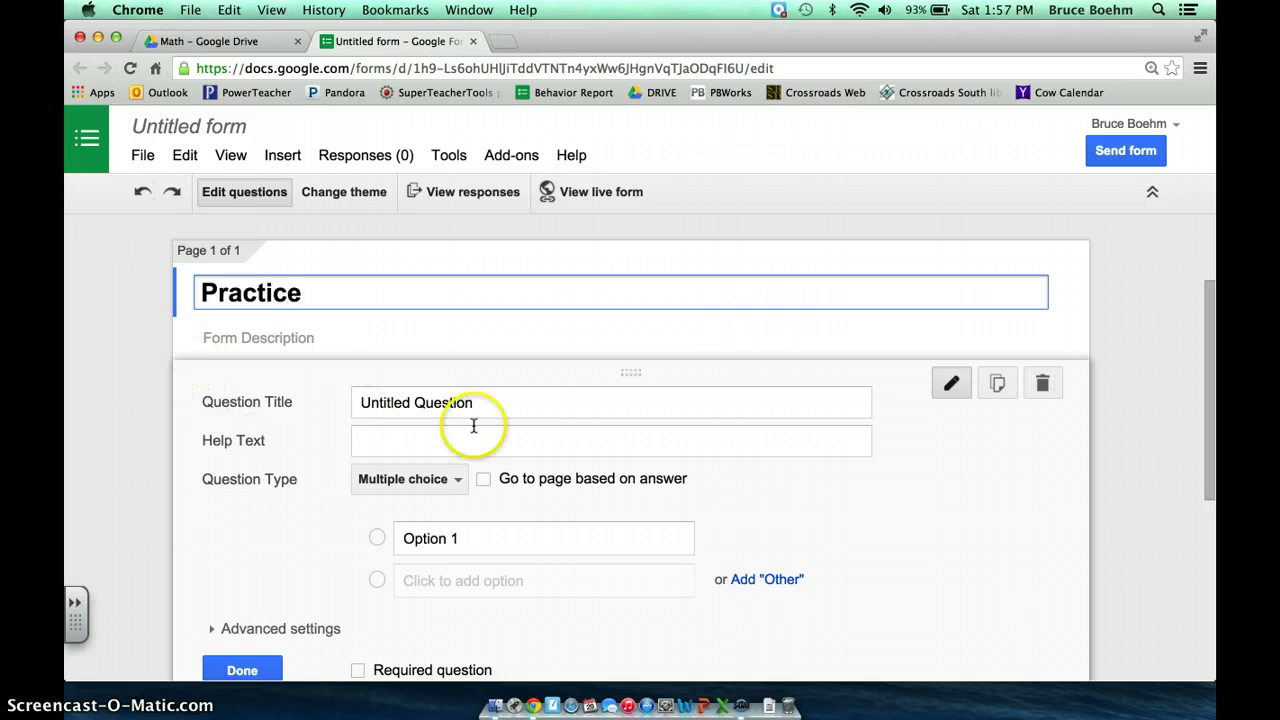
# Change the first question's type to Text, title it "Name", and finish editing it.
pyautogui.click(495, 398)
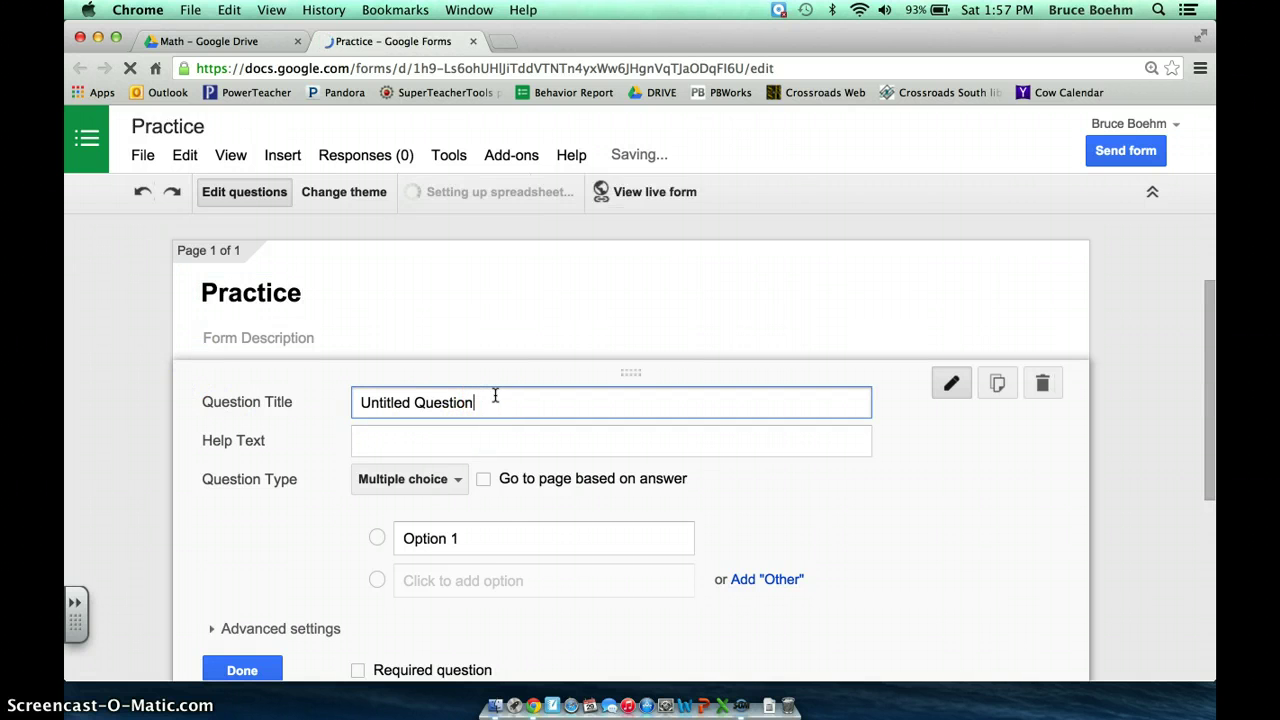
pyautogui.click(458, 481)
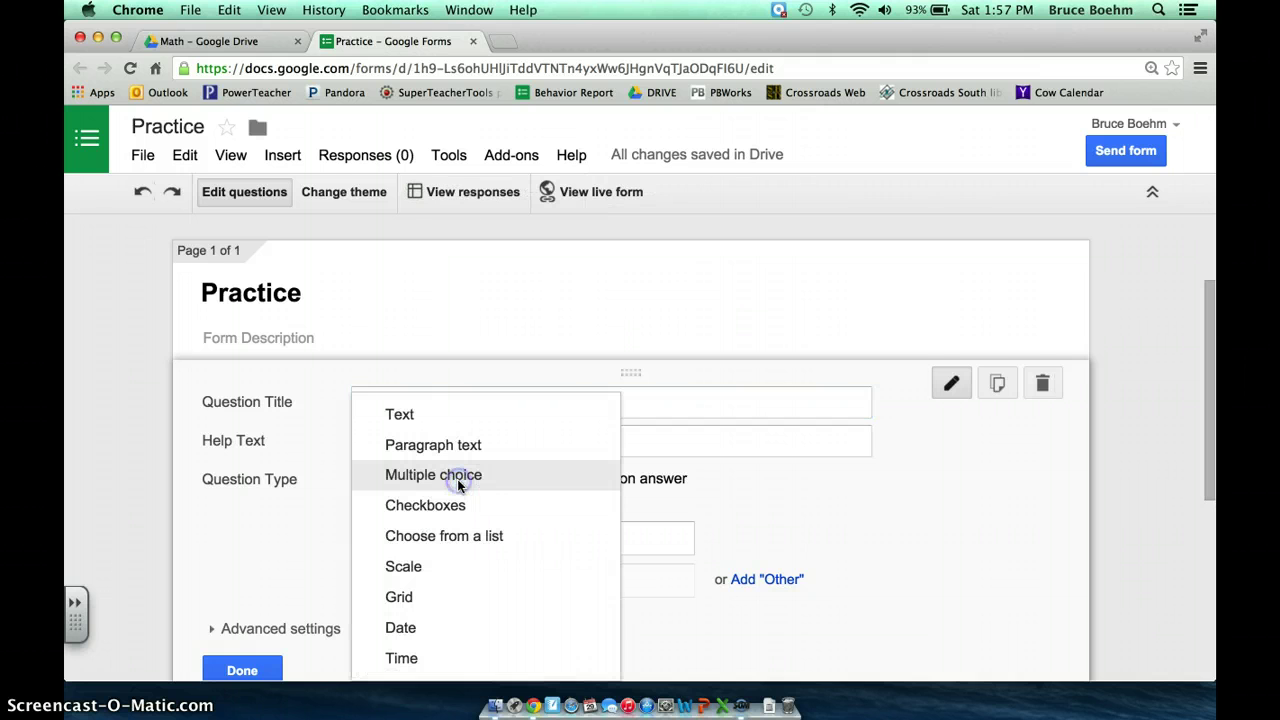
pyautogui.click(458, 423)
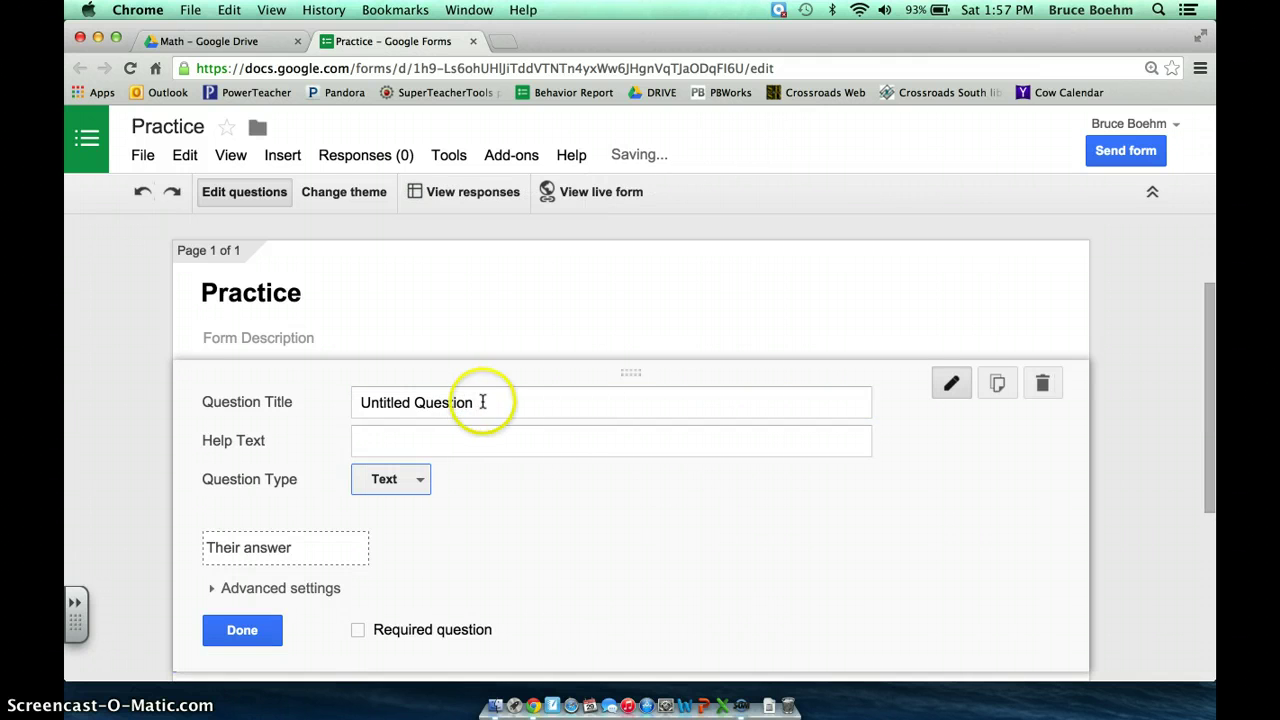
pyautogui.moveTo(480, 403); pyautogui.dragTo(359, 400)
pyautogui.write('Name')
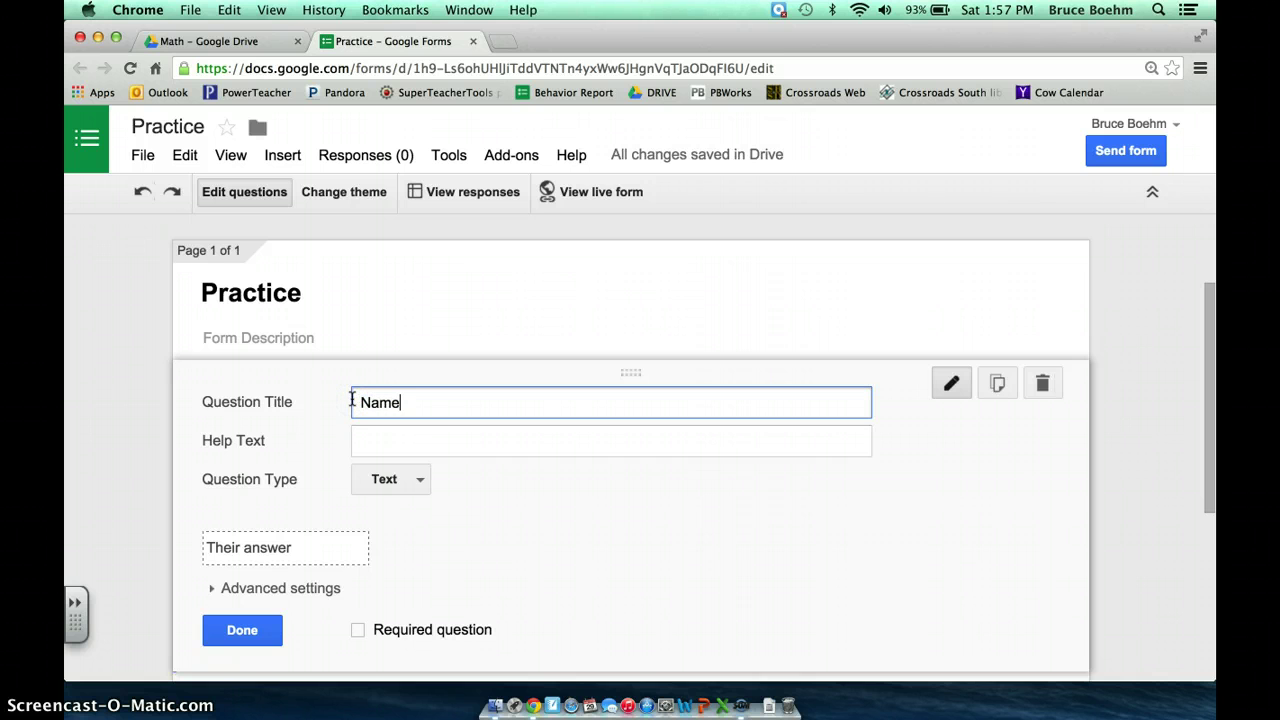
pyautogui.click(242, 630)
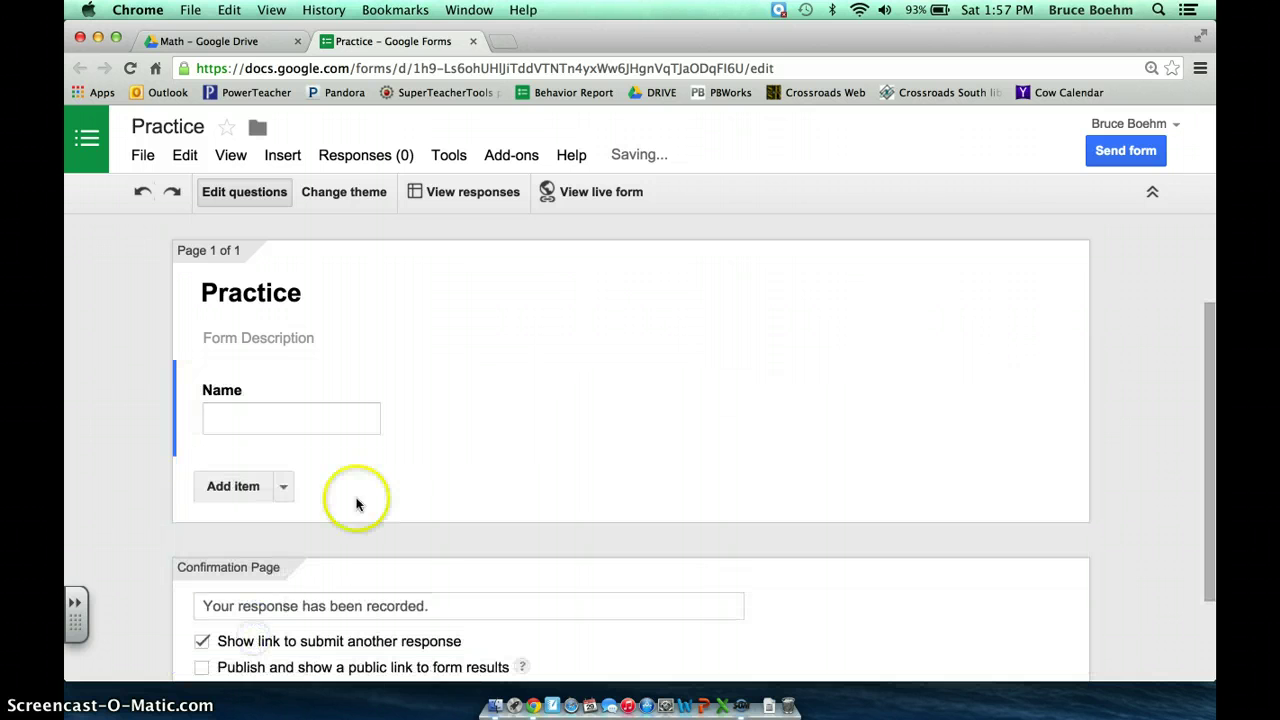
# Add a second text question titled "Class Color" below the Name question and finish editing it.
pyautogui.click(283, 486)
pyautogui.click(242, 324)
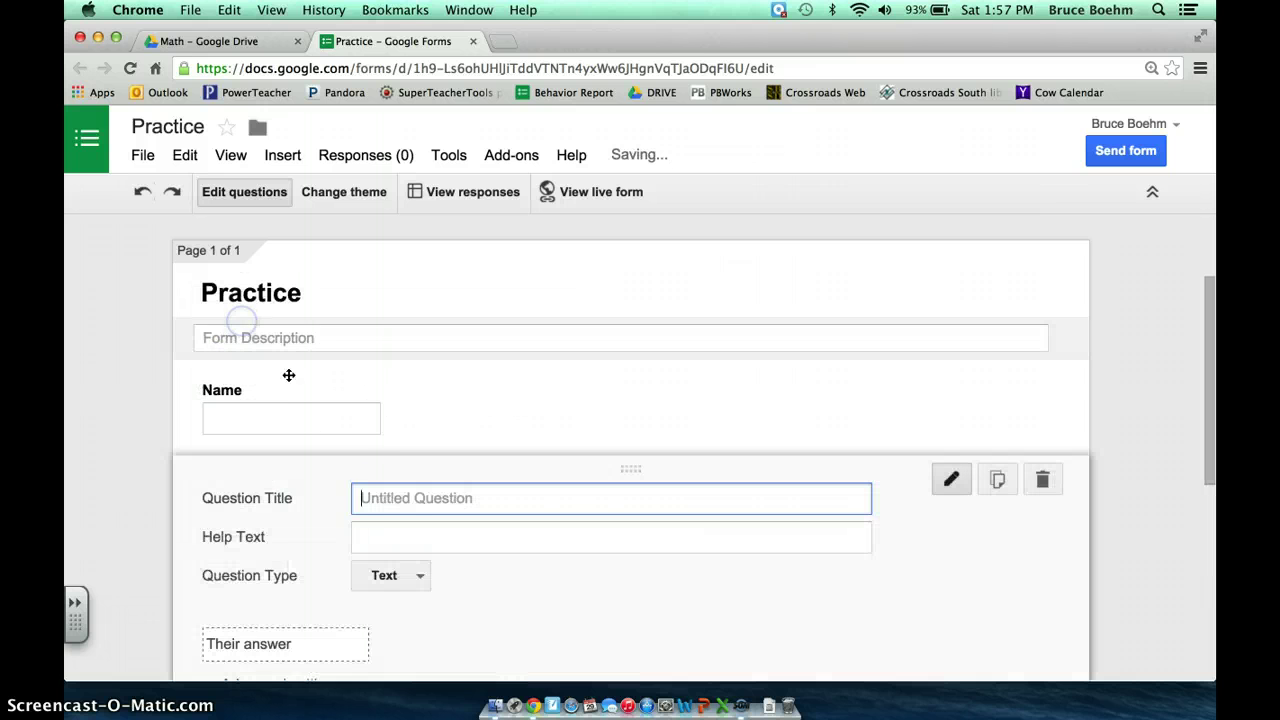
pyautogui.write('C')
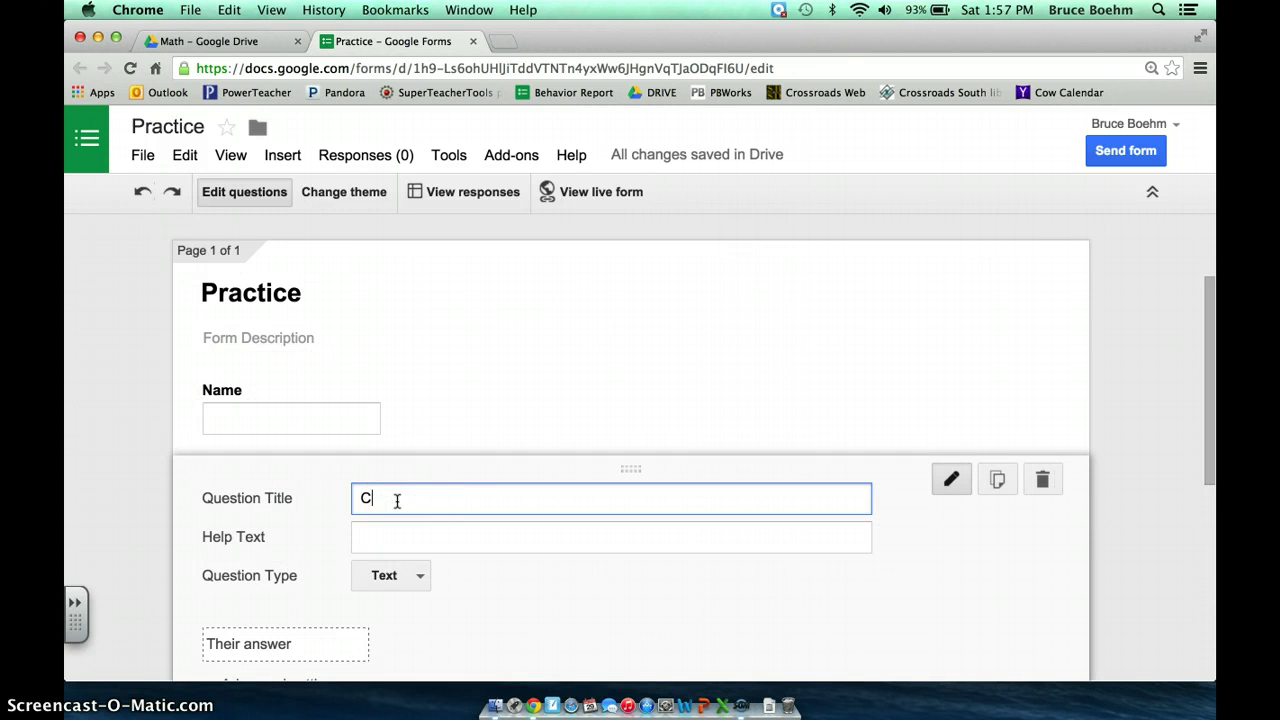
pyautogui.write('lass Color')
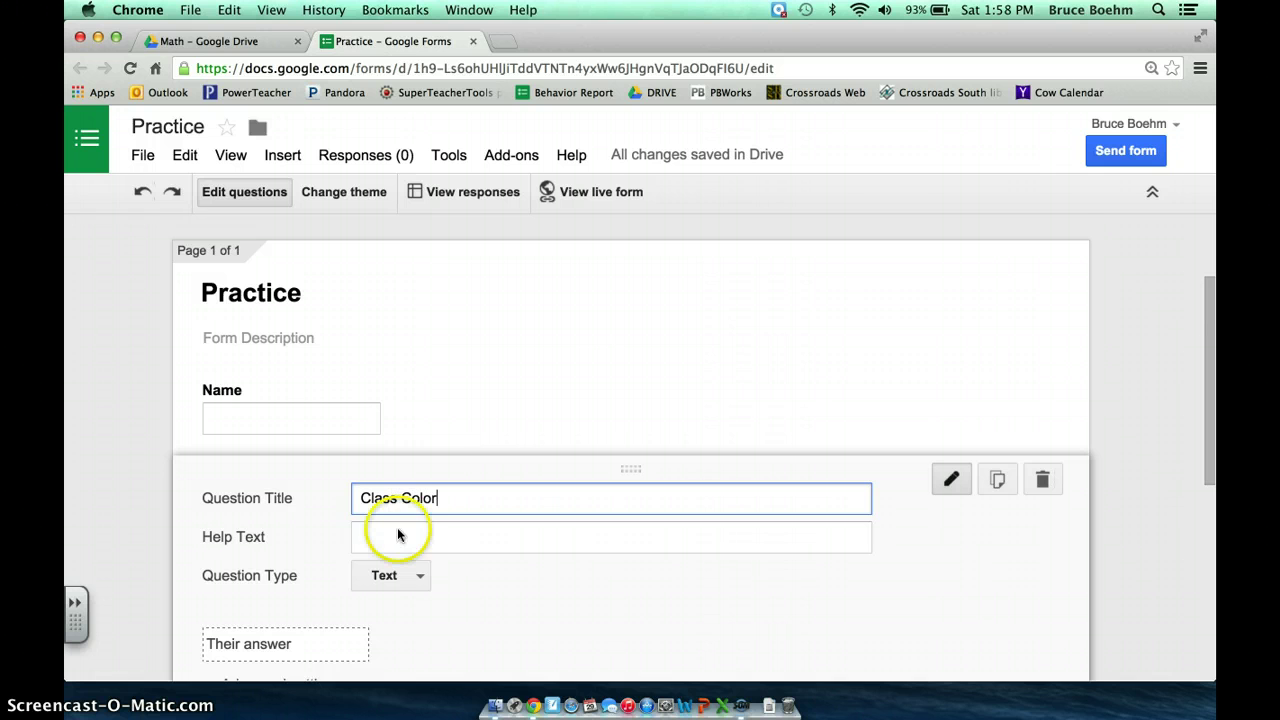
pyautogui.scroll(-3, 334, 640)
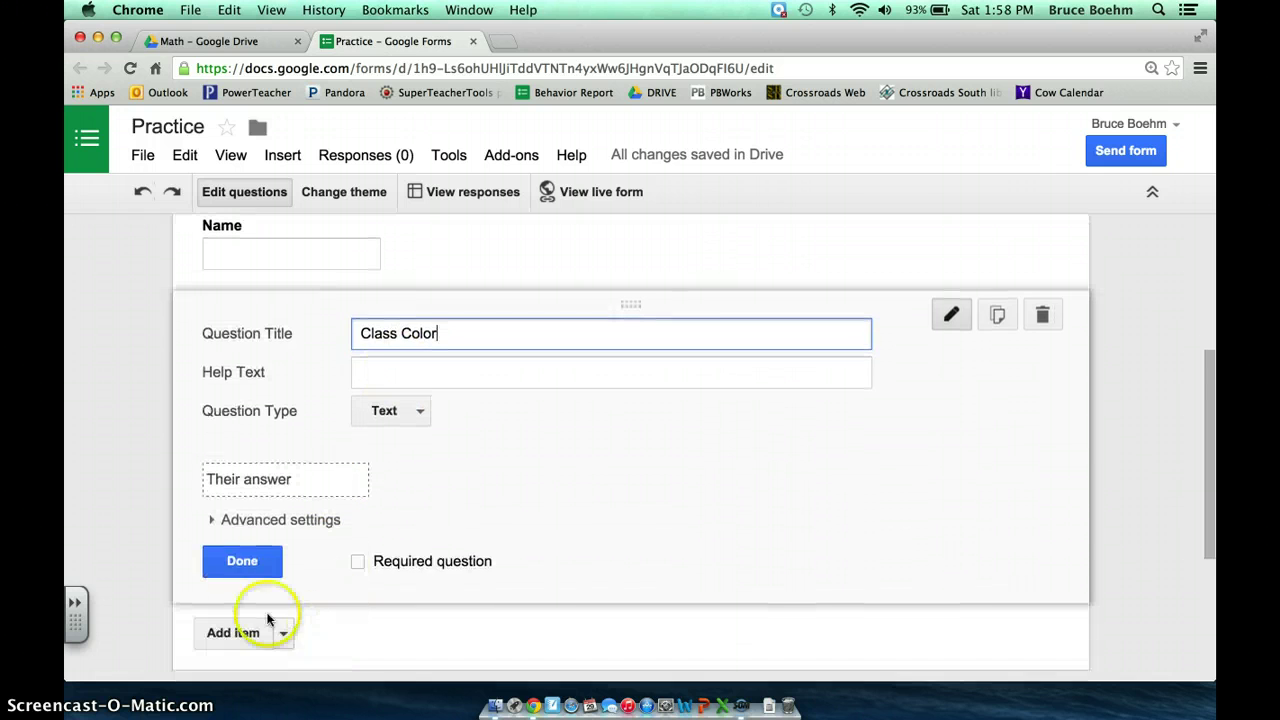
pyautogui.click(241, 561)
# Insert a page break after the Class Color question and title the new page "Page 2".
pyautogui.click(284, 418)
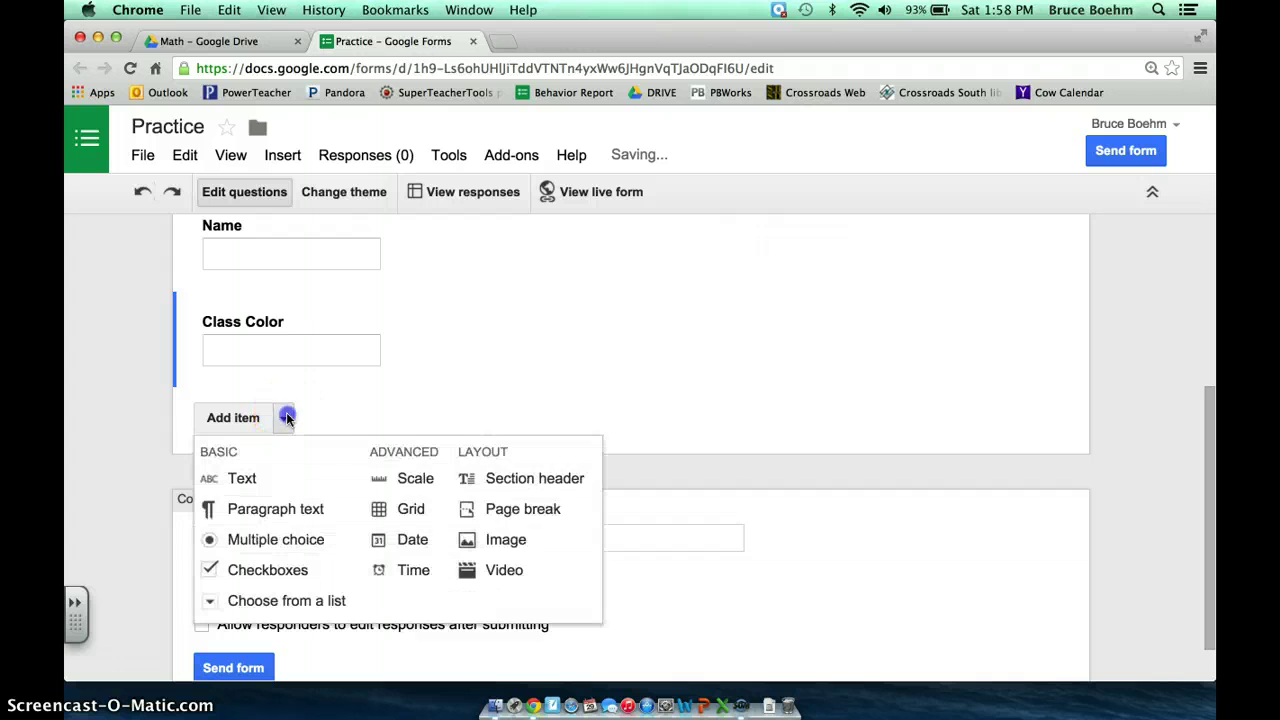
pyautogui.click(487, 509)
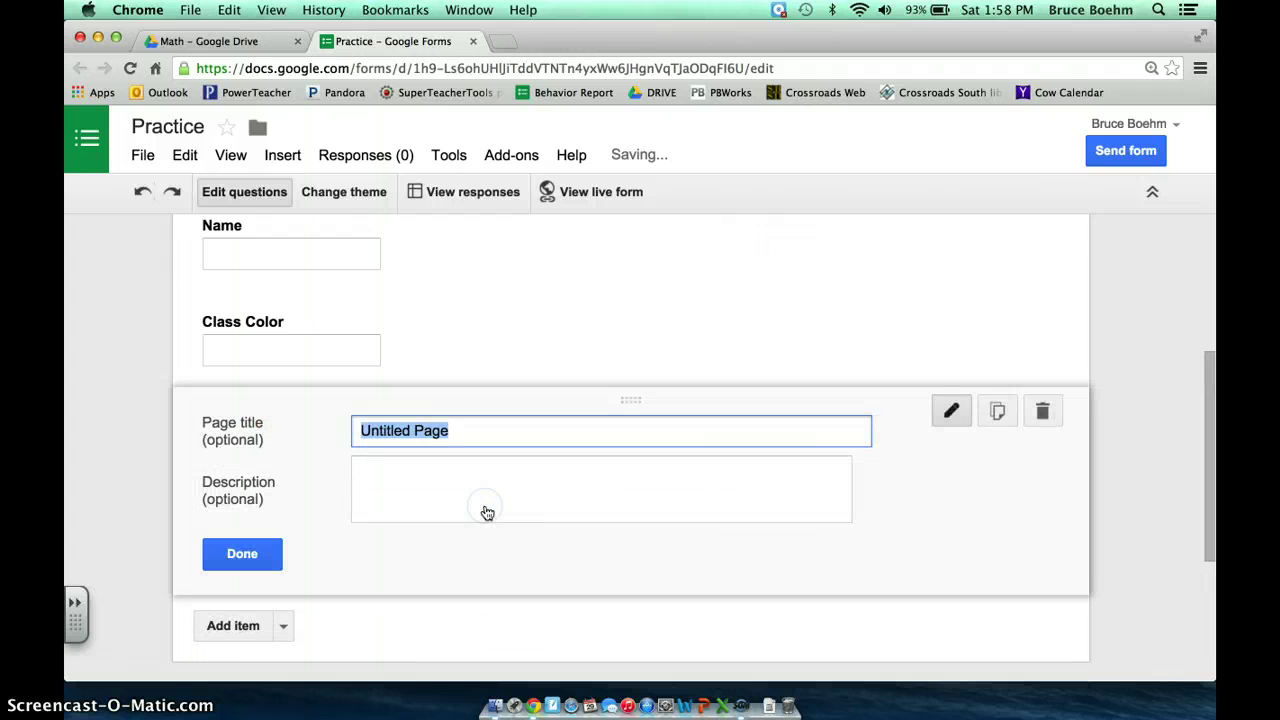
pyautogui.click(485, 506)
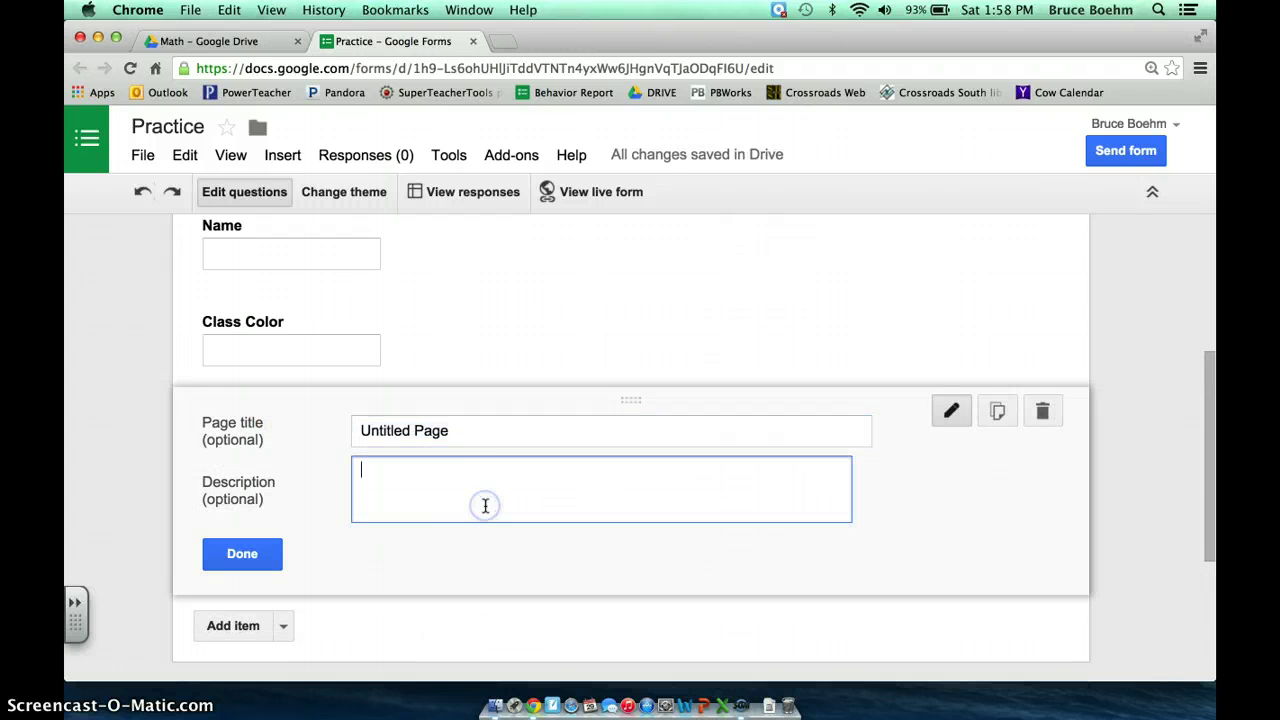
pyautogui.moveTo(477, 430); pyautogui.dragTo(298, 432)
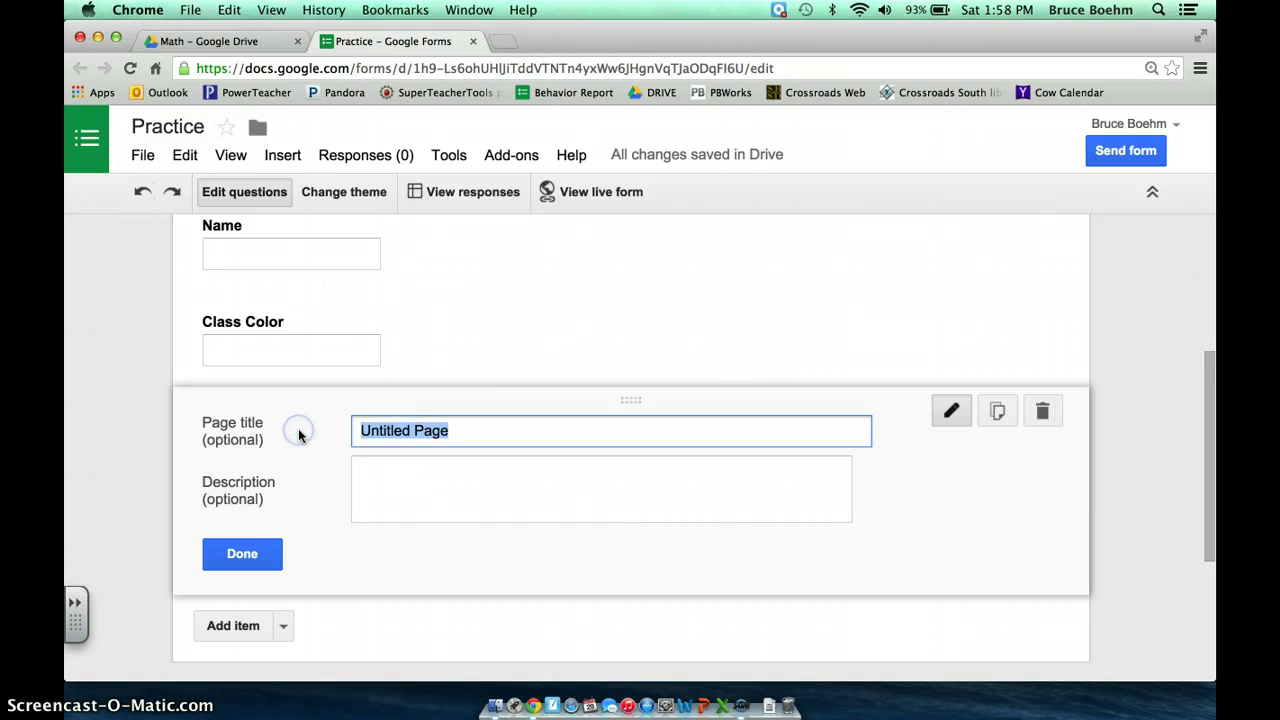
pyautogui.write('Page 2')
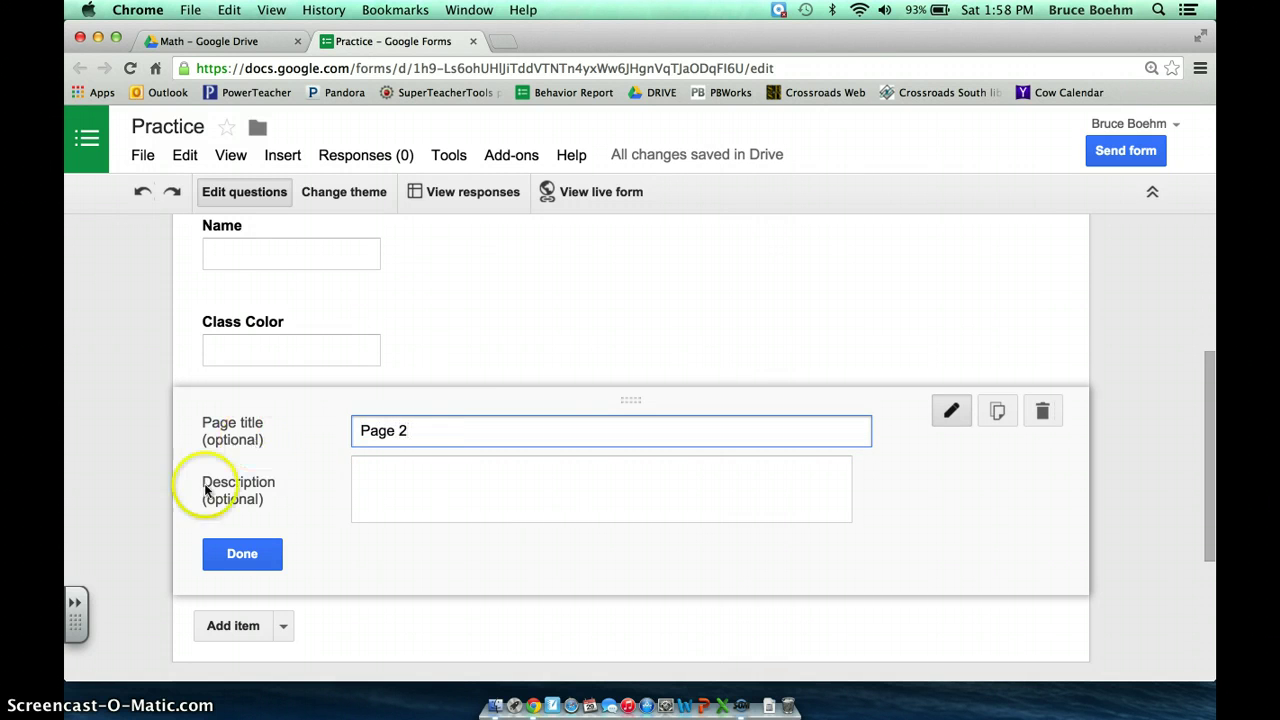
pyautogui.click(240, 556)
# Add a multiple choice question on Page 2 titled "True or False: The sky is Blue".
pyautogui.scroll(-4, 331, 428)
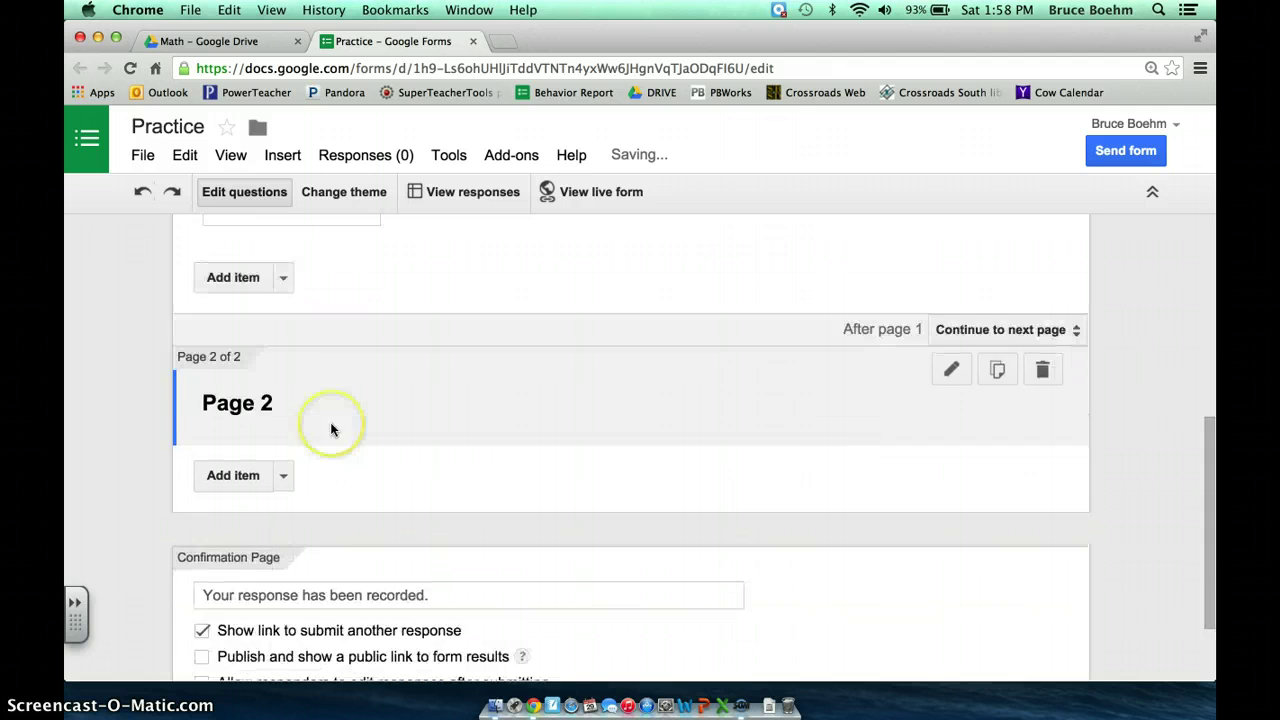
pyautogui.click(284, 431)
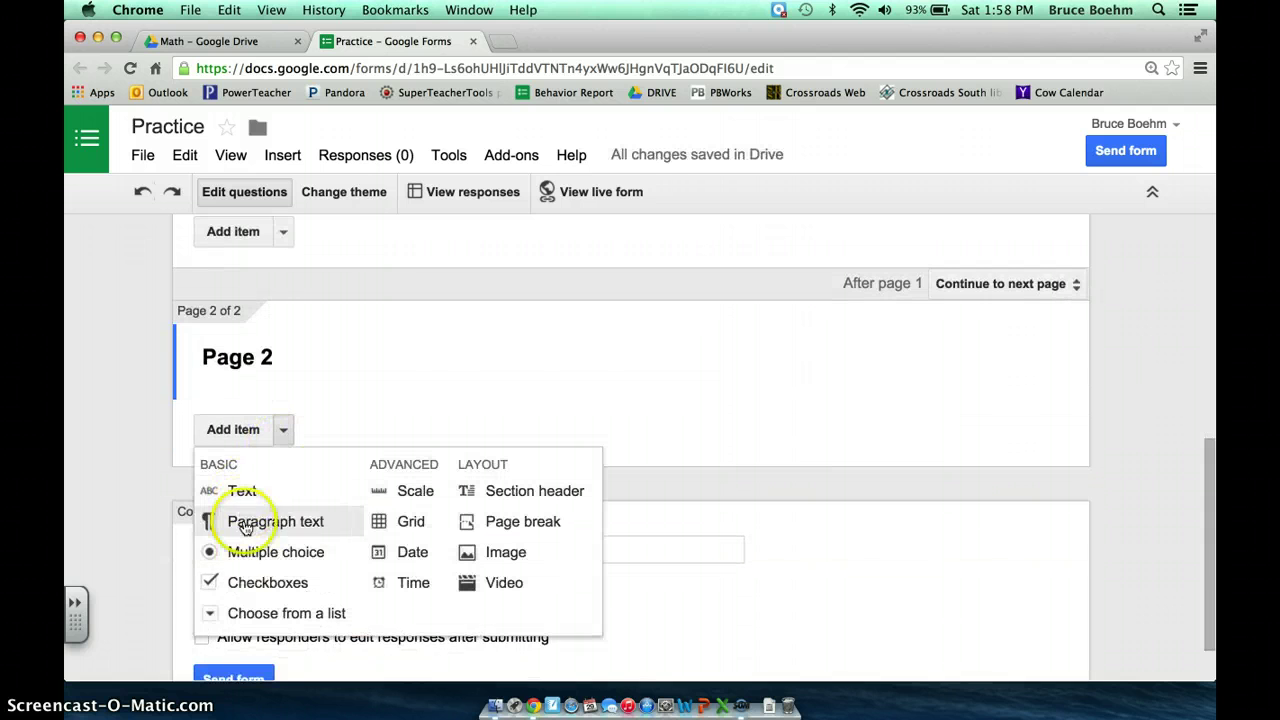
pyautogui.click(248, 552)
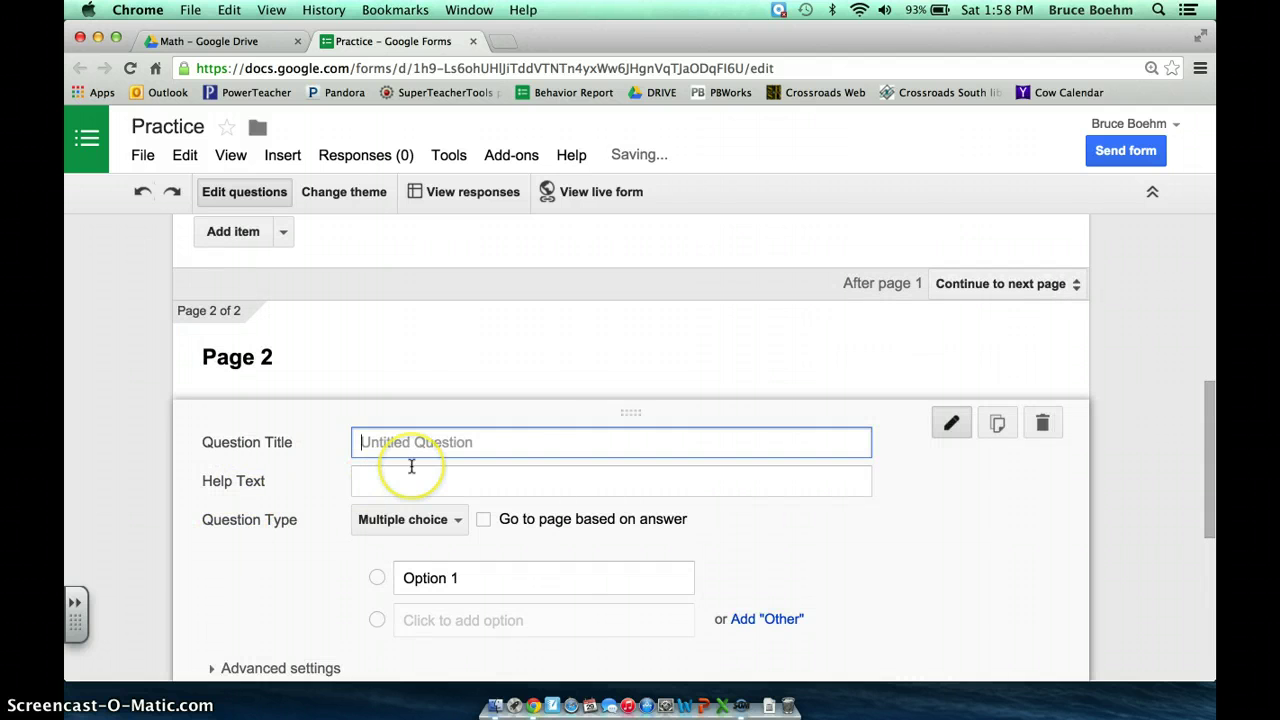
pyautogui.scroll(-2, 409, 460)
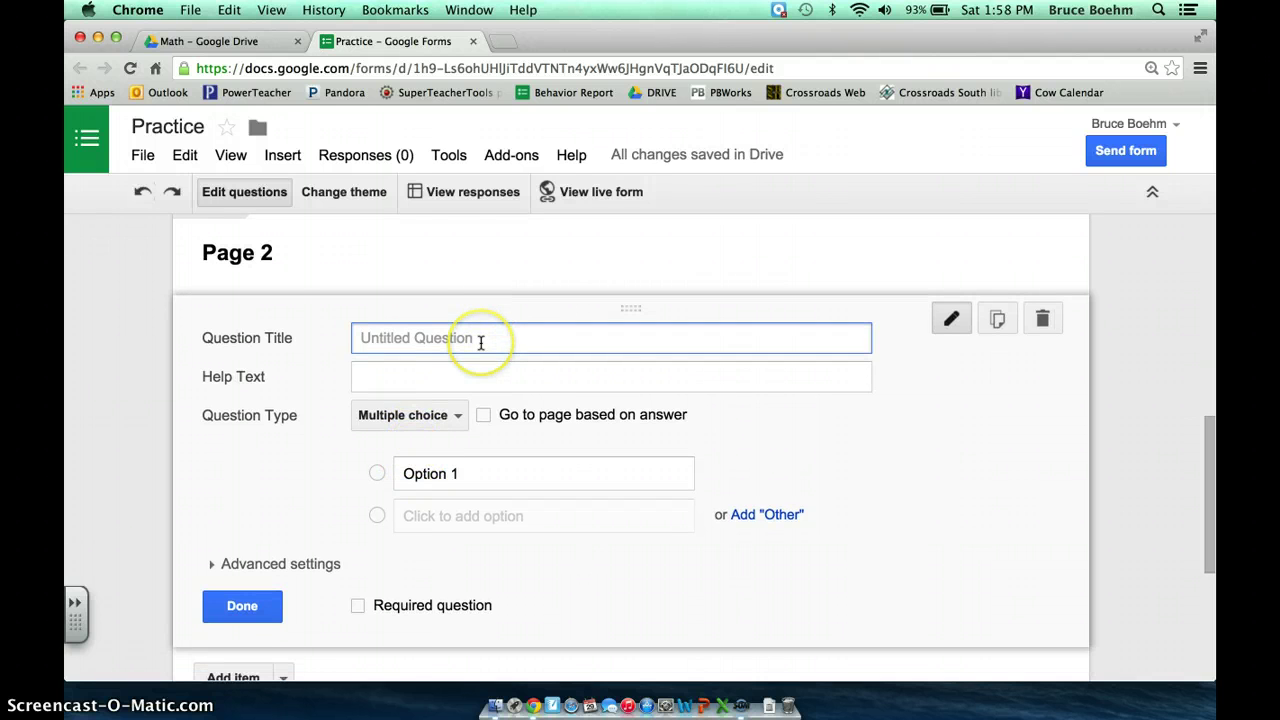
pyautogui.write('True or False: The sky is Blue')
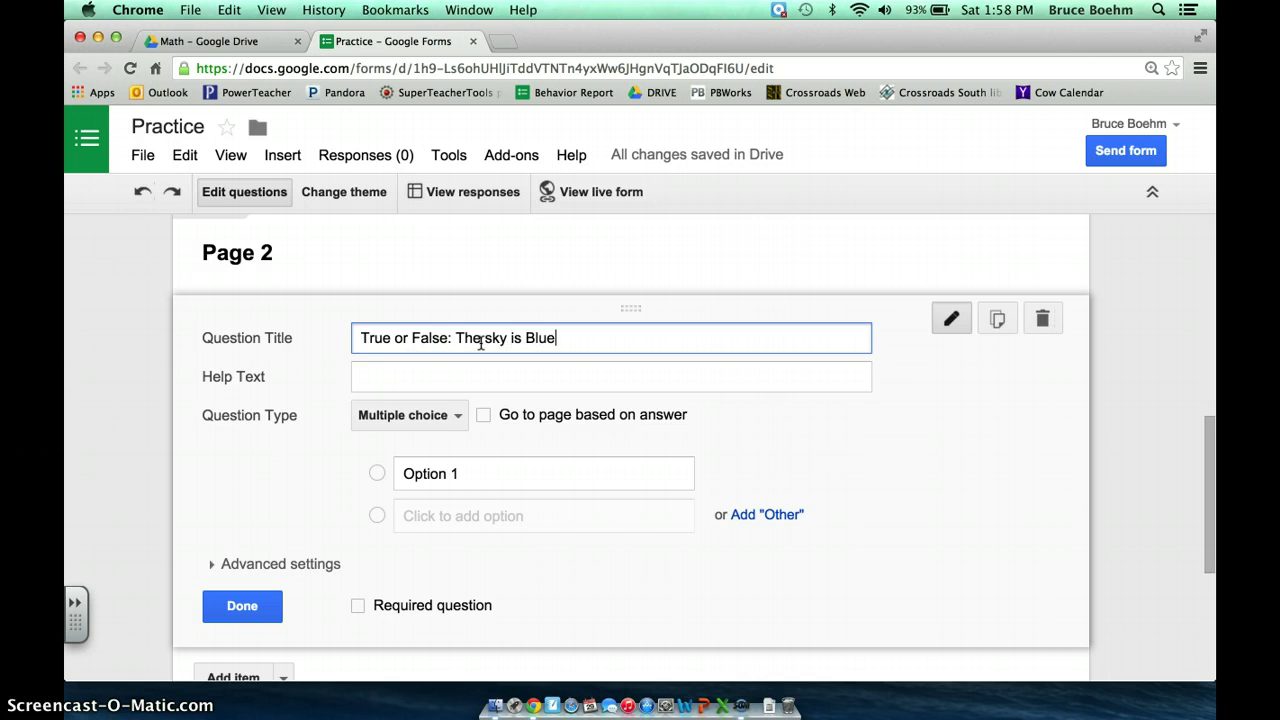
# Give the sky question the answer options "True" and "False" and finish editing it.
pyautogui.click(416, 474)
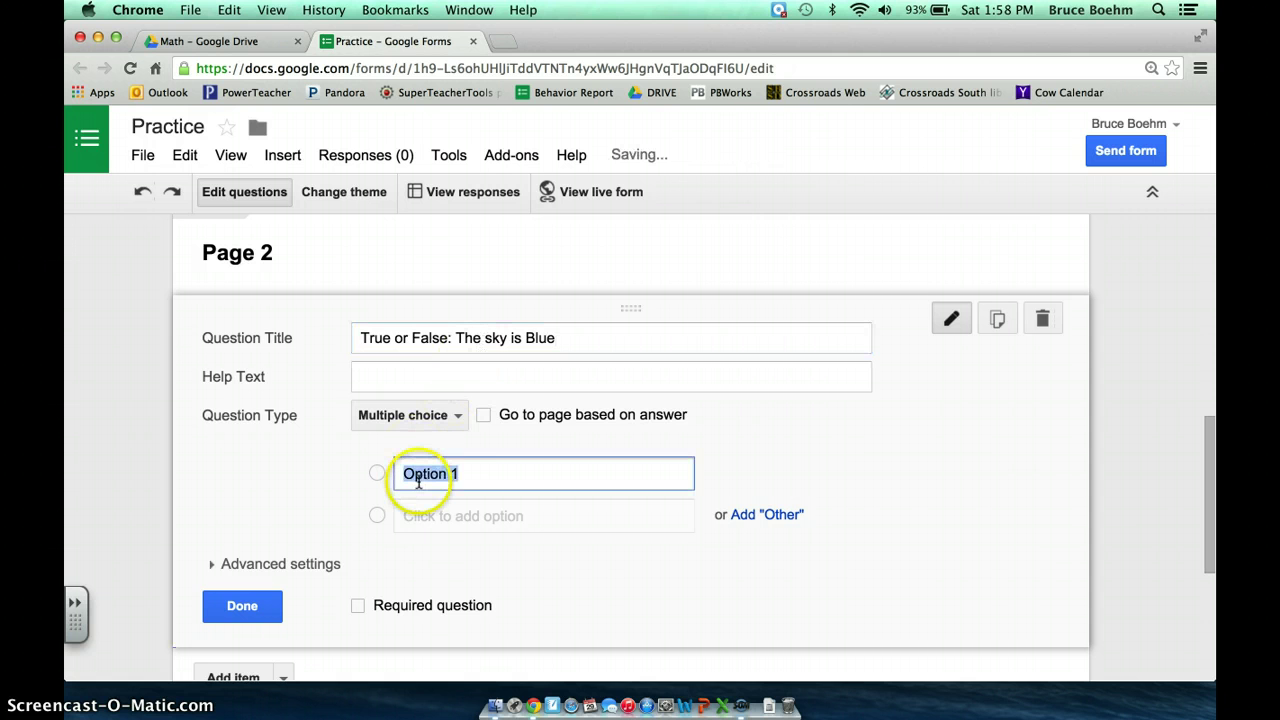
pyautogui.write('True')
pyautogui.press('Return')
pyautogui.write('False')
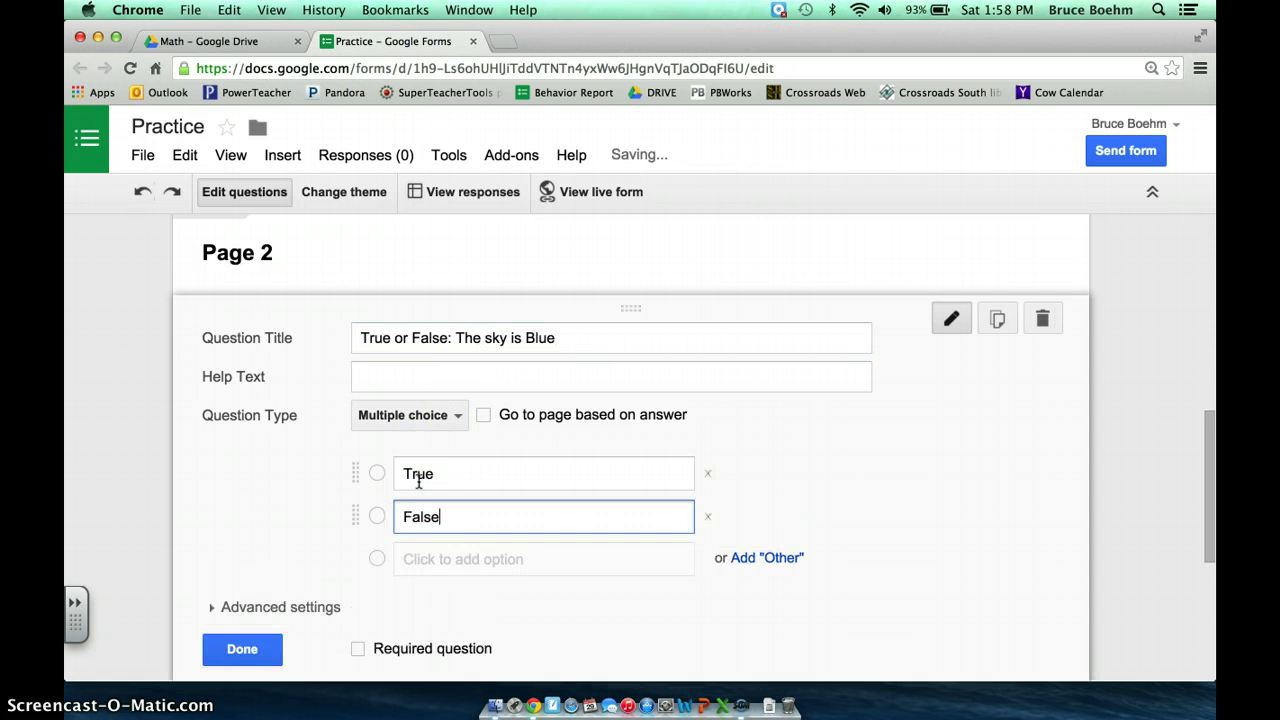
pyautogui.click(242, 645)
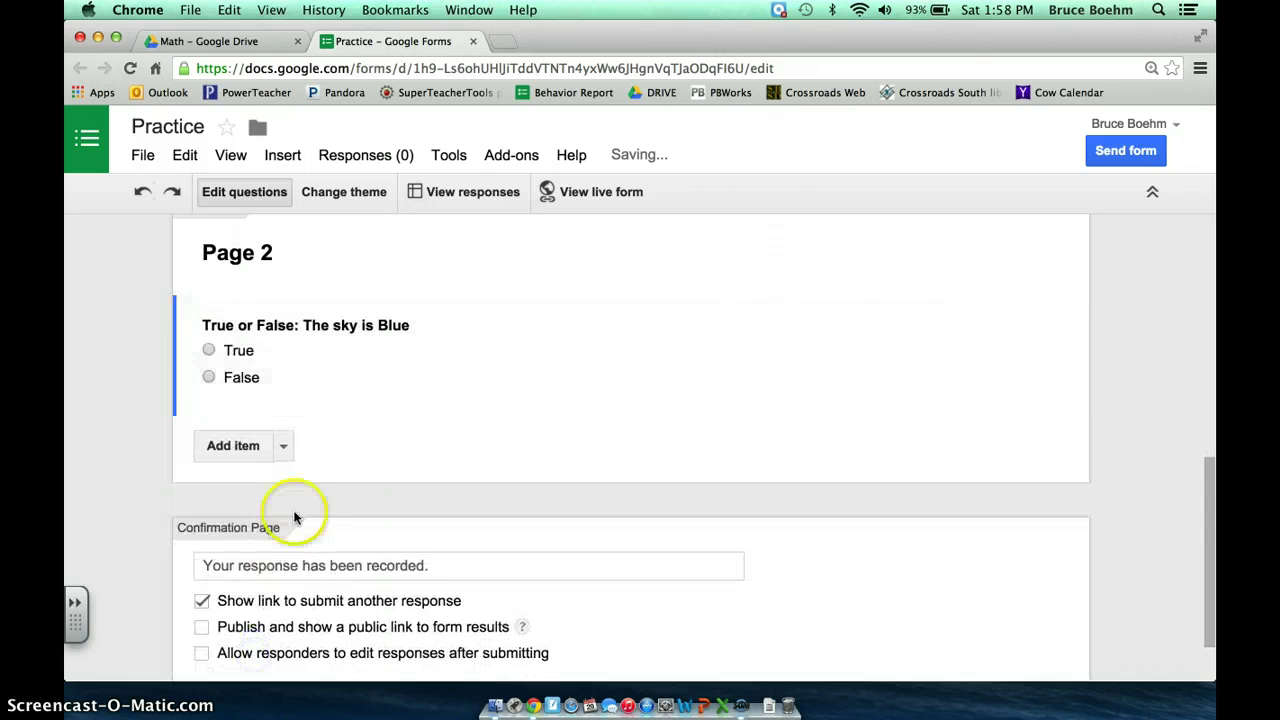
pyautogui.click(205, 354)
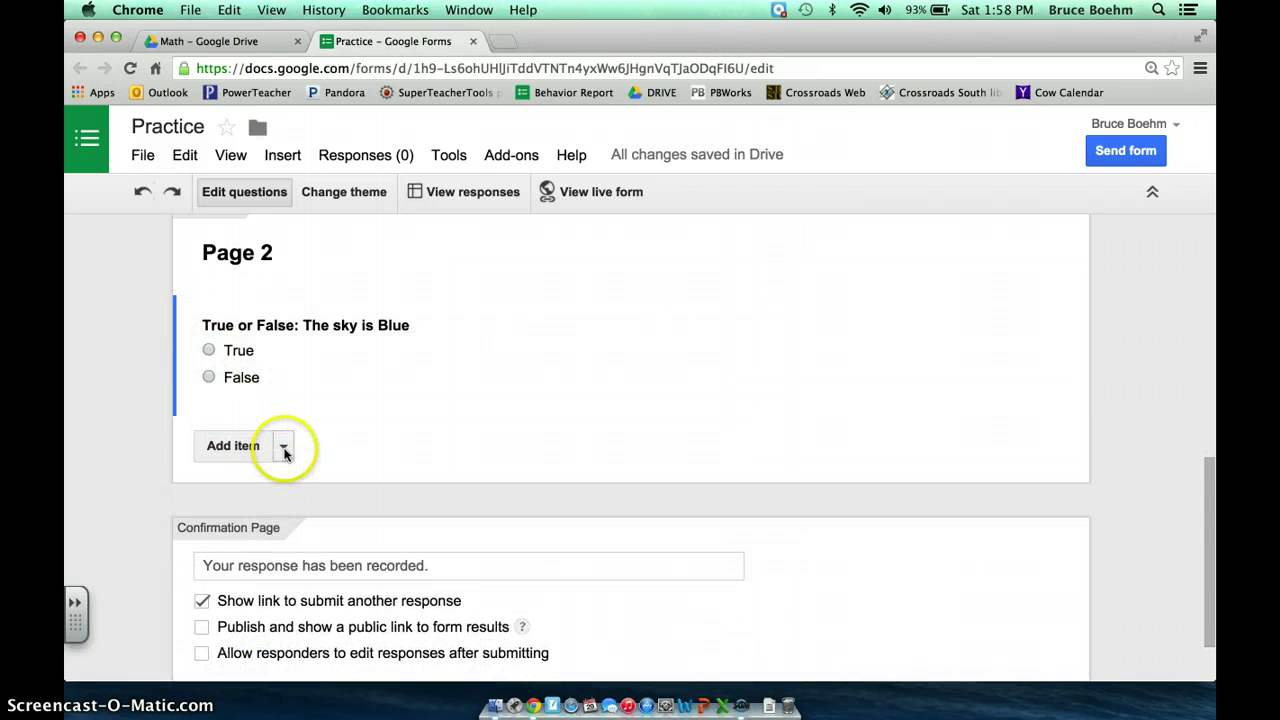
# Add a checkboxes question titled "I am..." below the sky question on Page 2.
pyautogui.click(284, 446)
pyautogui.click(256, 595)
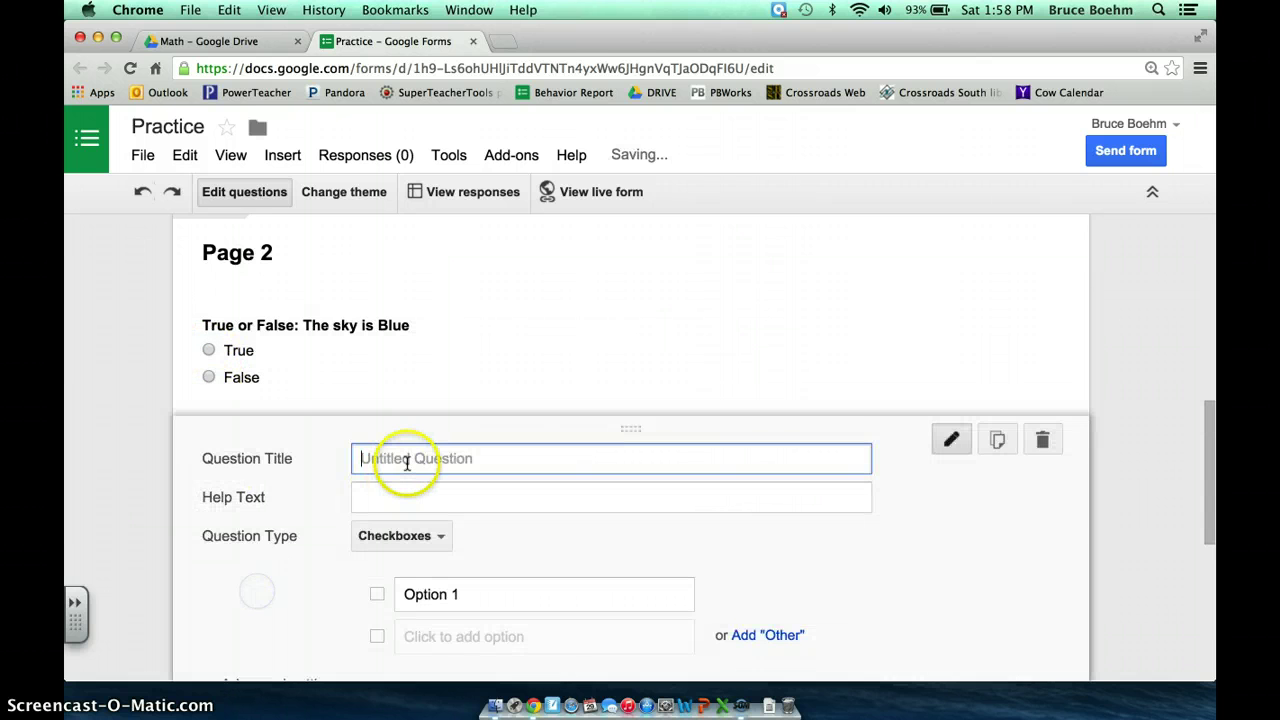
pyautogui.write('Ia')
pyautogui.press('BackSpace')
pyautogui.write('a')
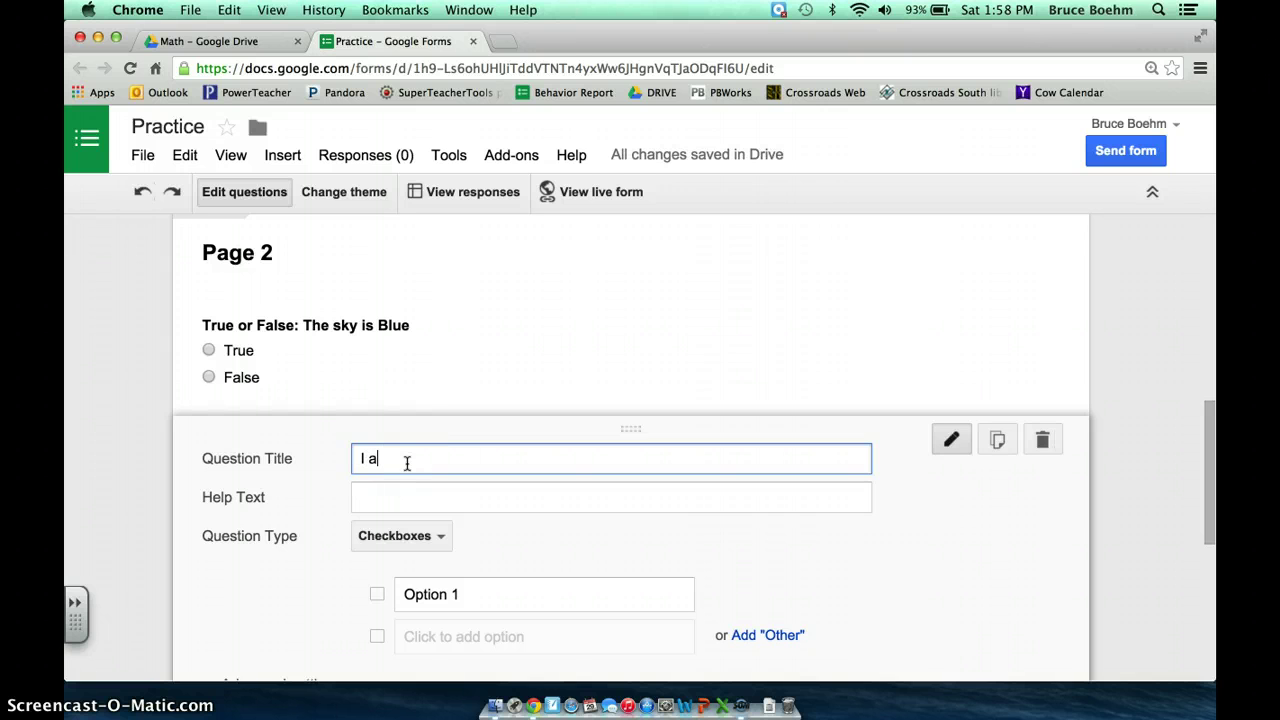
pyautogui.write('m...')
# Enter "Happy", "Sad" and "Funny" as the first three checkbox options of the "I am..." question.
pyautogui.press('Tab')
pyautogui.press('Tab')
pyautogui.press('Tab')
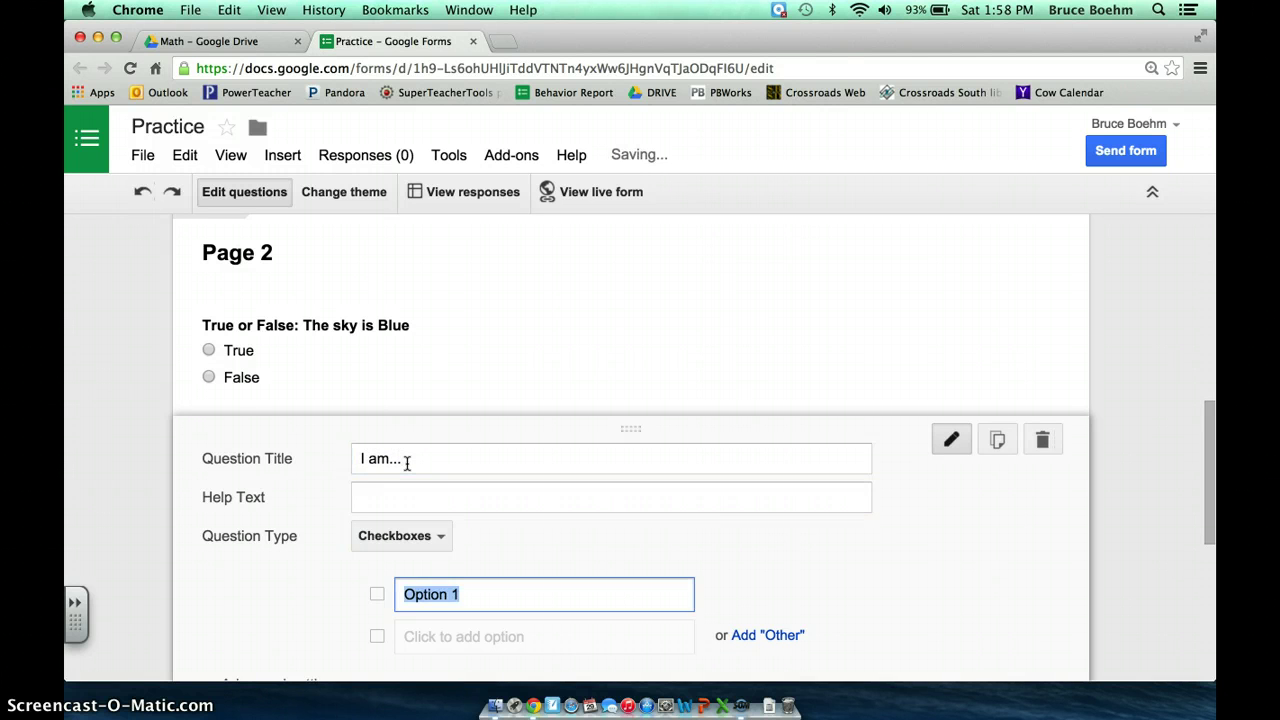
pyautogui.write('Happy')
pyautogui.press('Tab')
pyautogui.press('Tab')
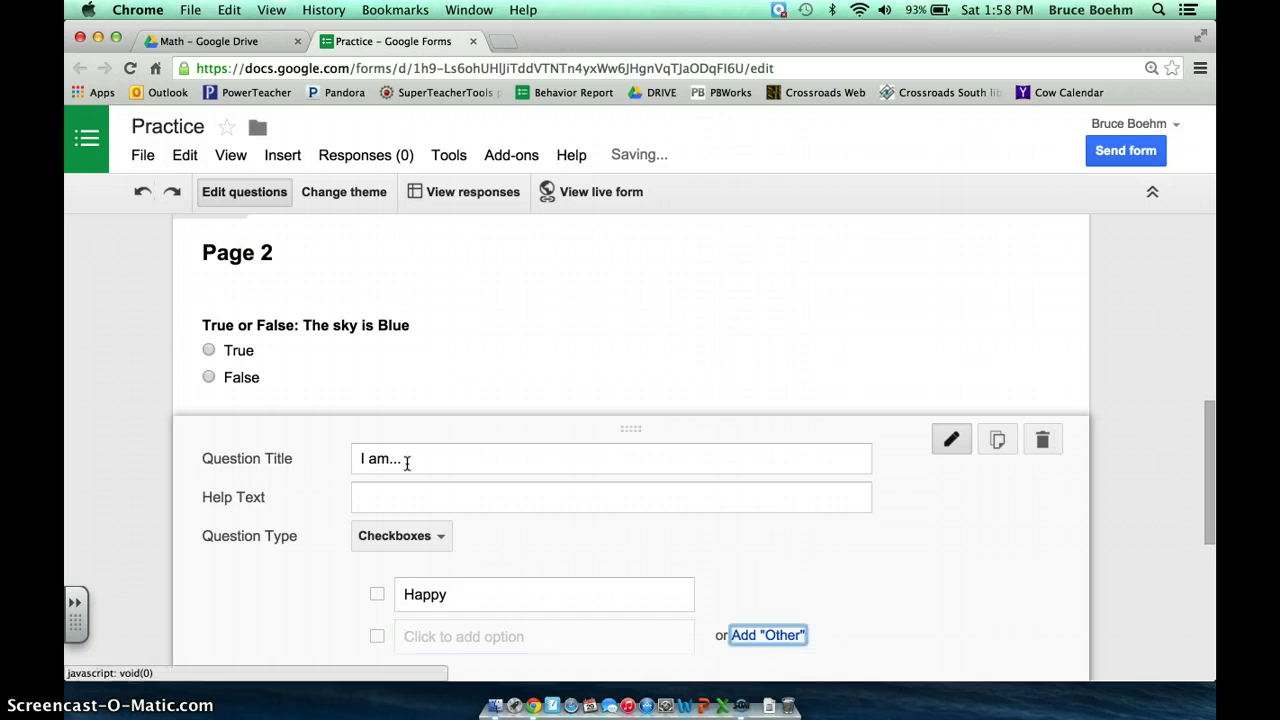
pyautogui.hotkey('shift', 'Tab')
pyautogui.write('Sad')
pyautogui.press('Tab')
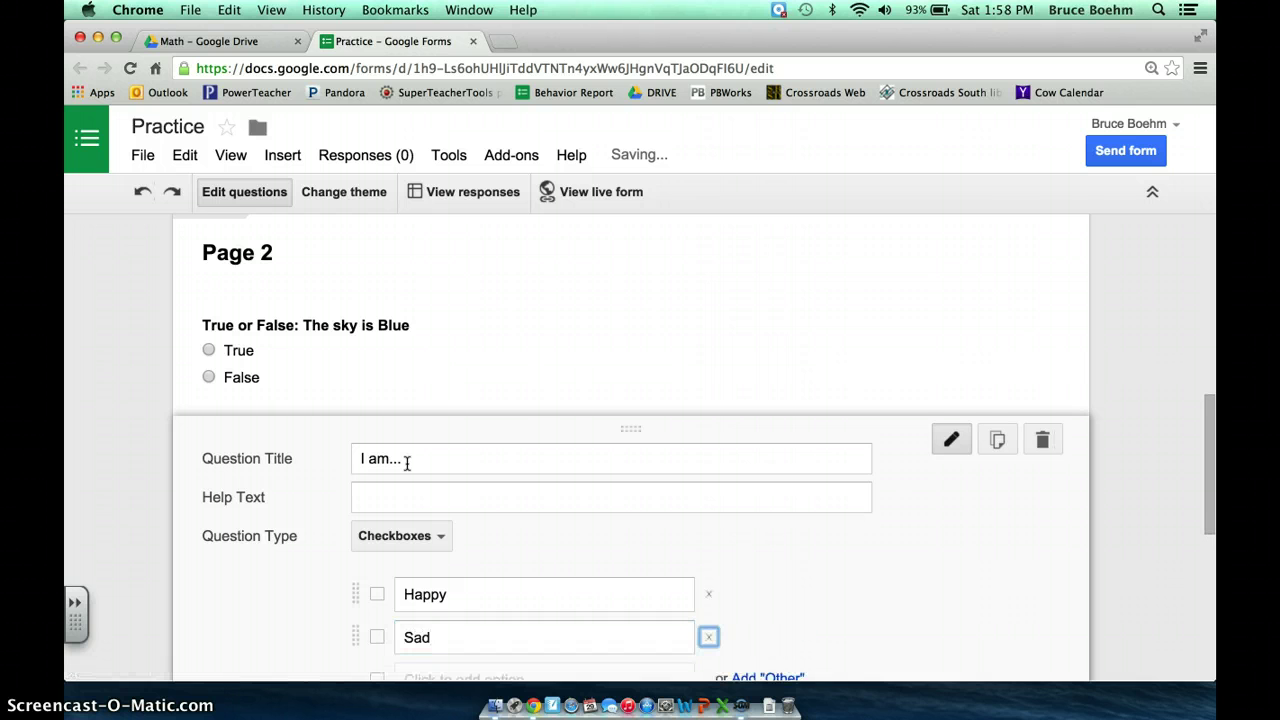
pyautogui.press('Tab')
pyautogui.write('Fu')
# Add "Tired", "Bored" and "Tall" as further checkbox options of the "I am..." question.
pyautogui.press('Tab')
pyautogui.press('Tab')
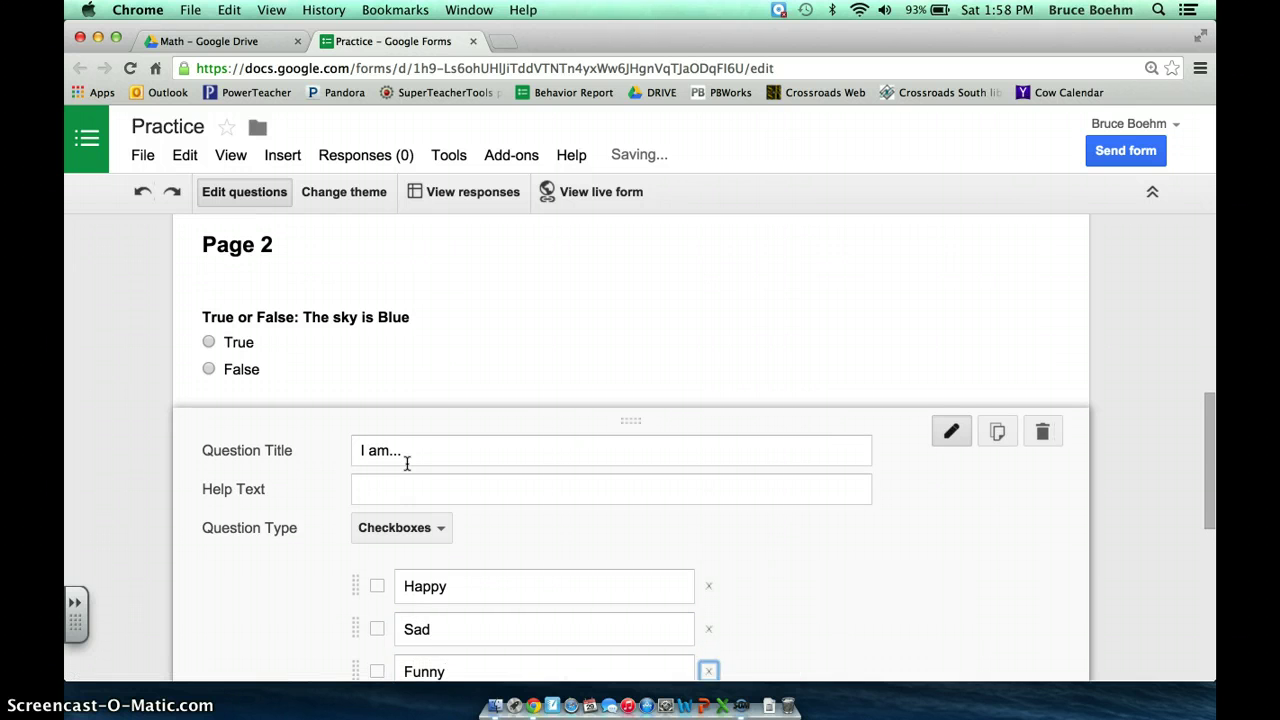
pyautogui.write('Tired')
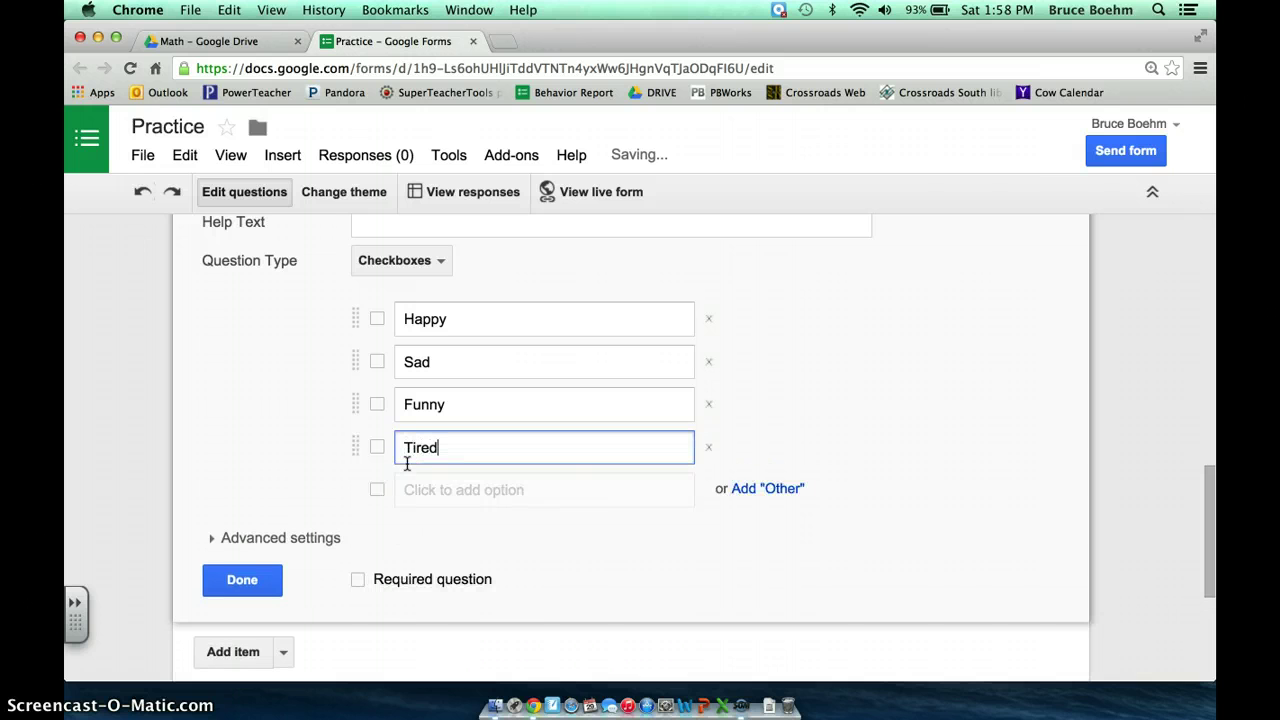
pyautogui.press('Tab')
pyautogui.press('Tab')
pyautogui.write('Bor')
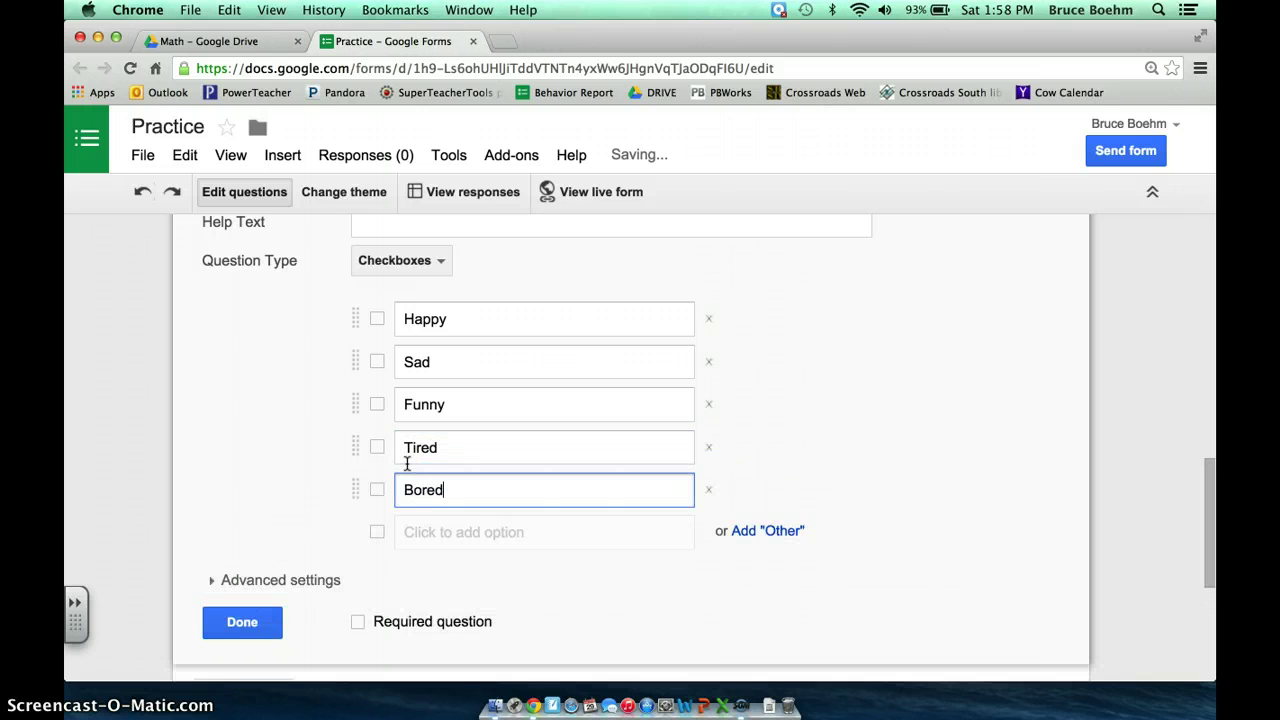
pyautogui.press('Return')
pyautogui.write('Tall')
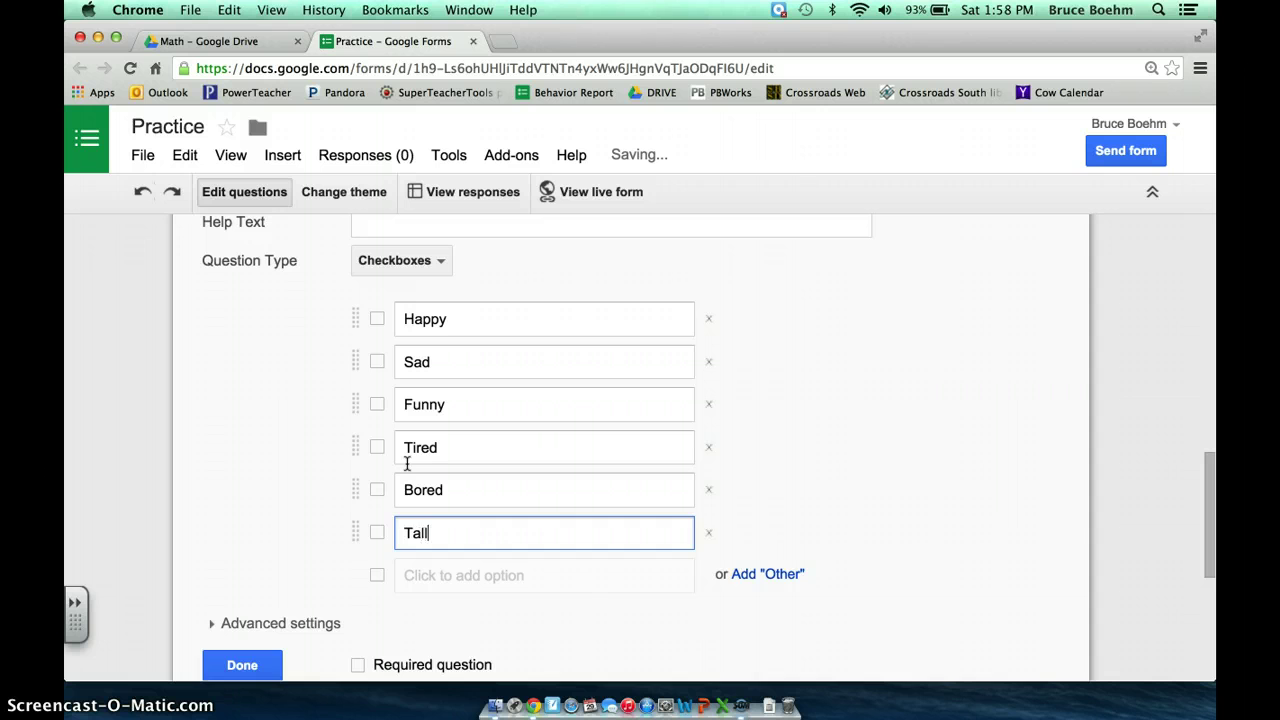
# Add "Short" as the last checkbox option of the "I am..." question and finish editing it.
pyautogui.press('Return')
pyautogui.write('Short')
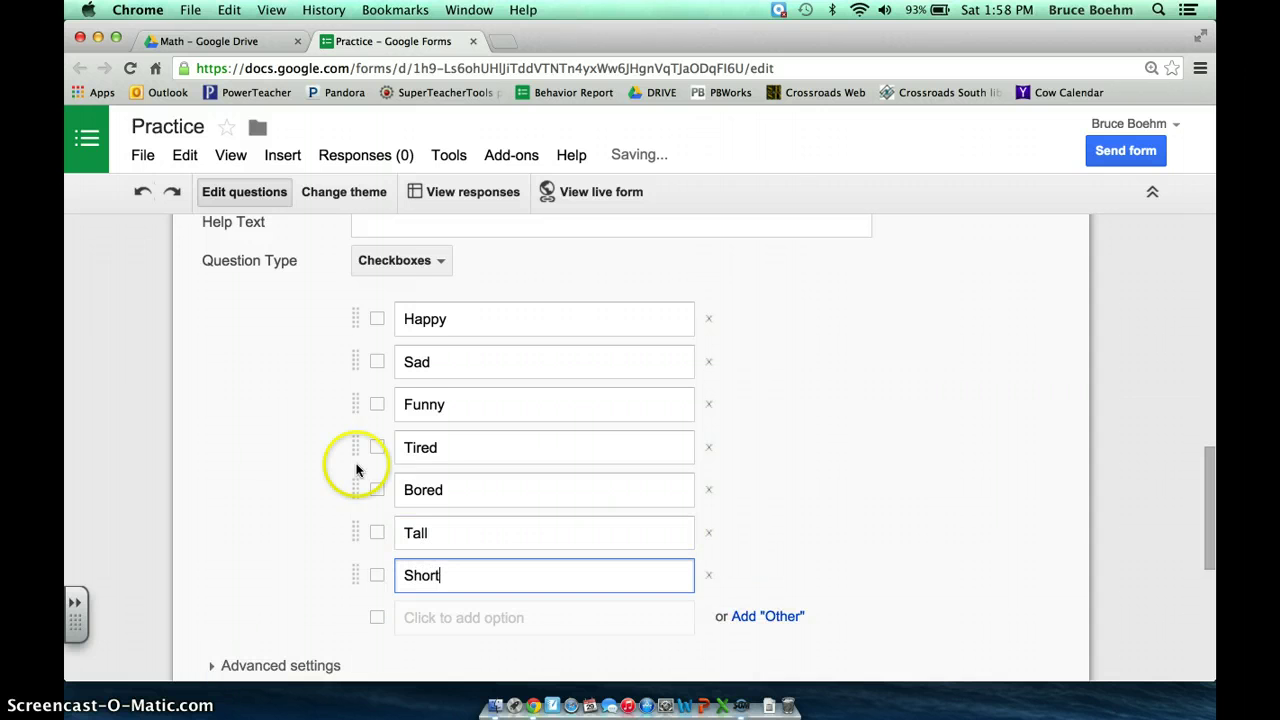
pyautogui.scroll(-2, 286, 436)
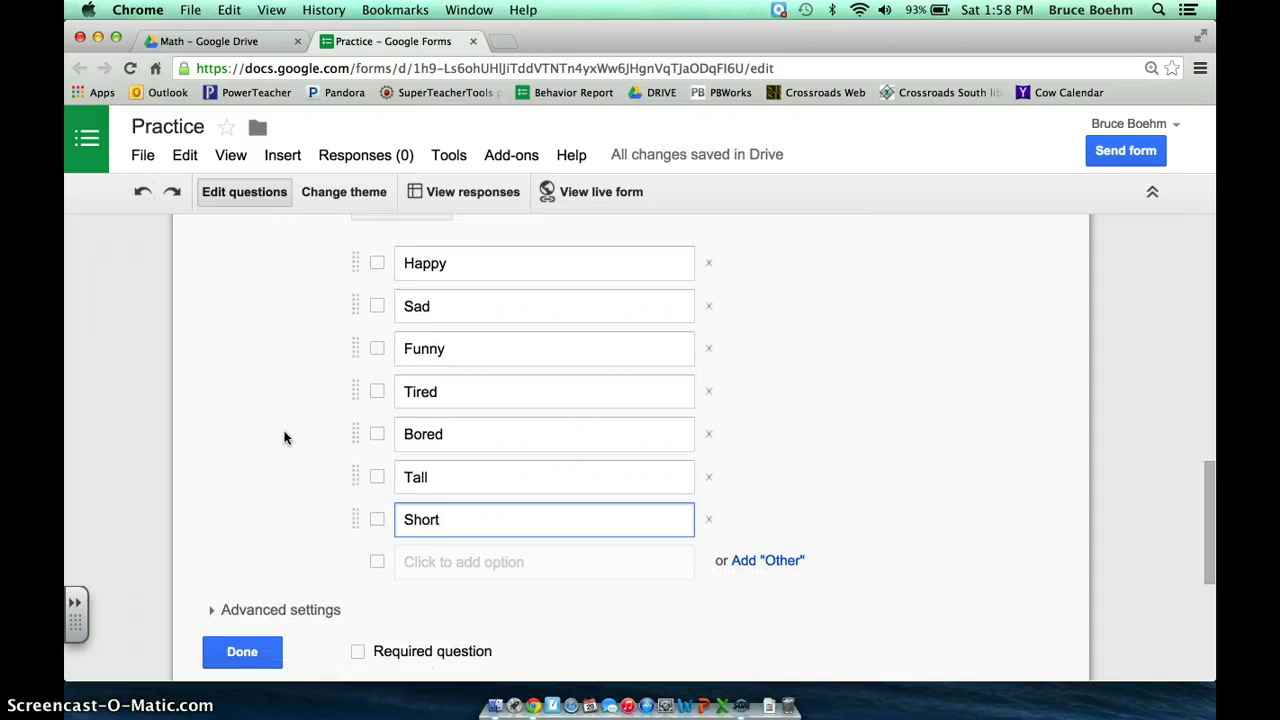
pyautogui.click(250, 651)
pyautogui.scroll(3, 192, 376)
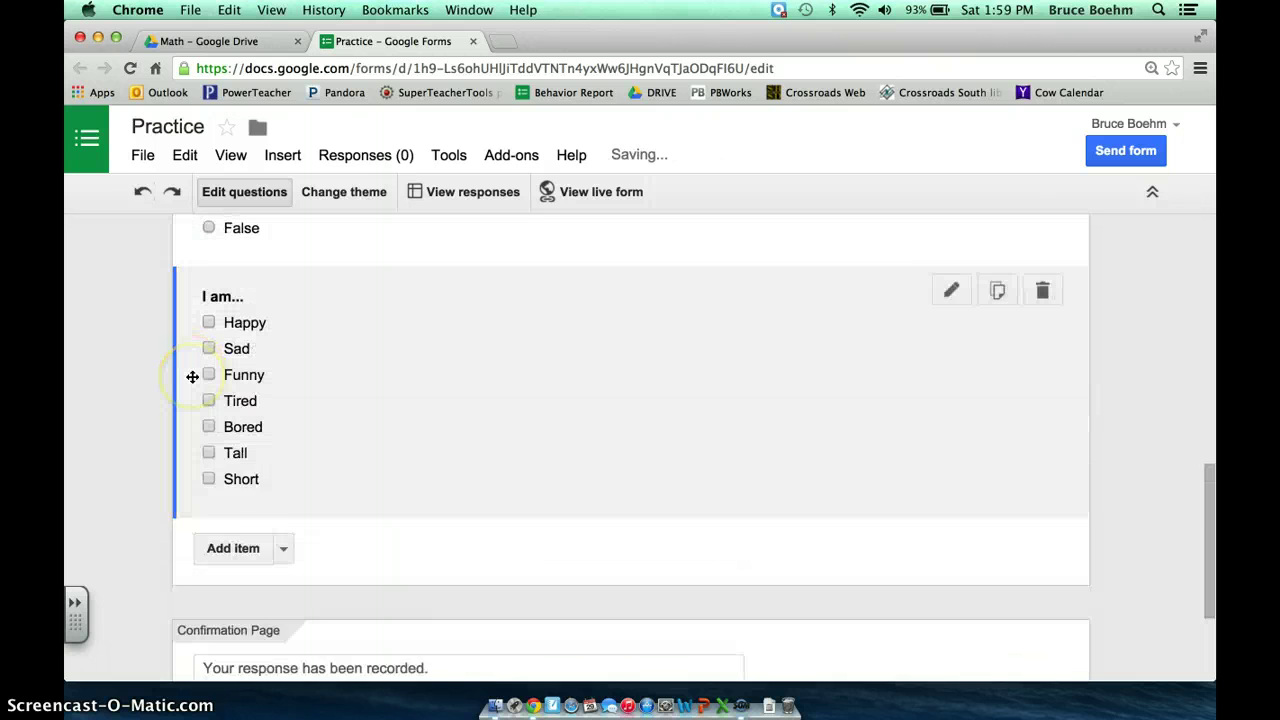
pyautogui.scroll(2, 192, 376)
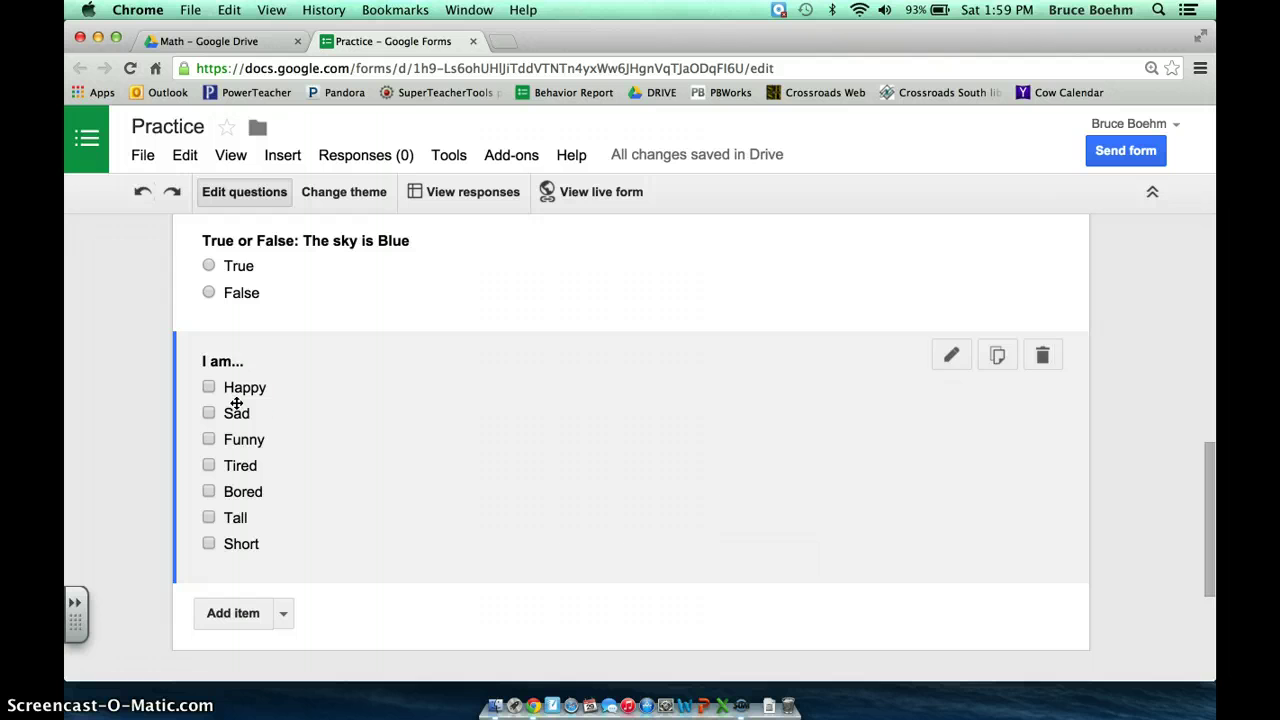
pyautogui.moveTo(236, 403); pyautogui.dragTo(227, 449)
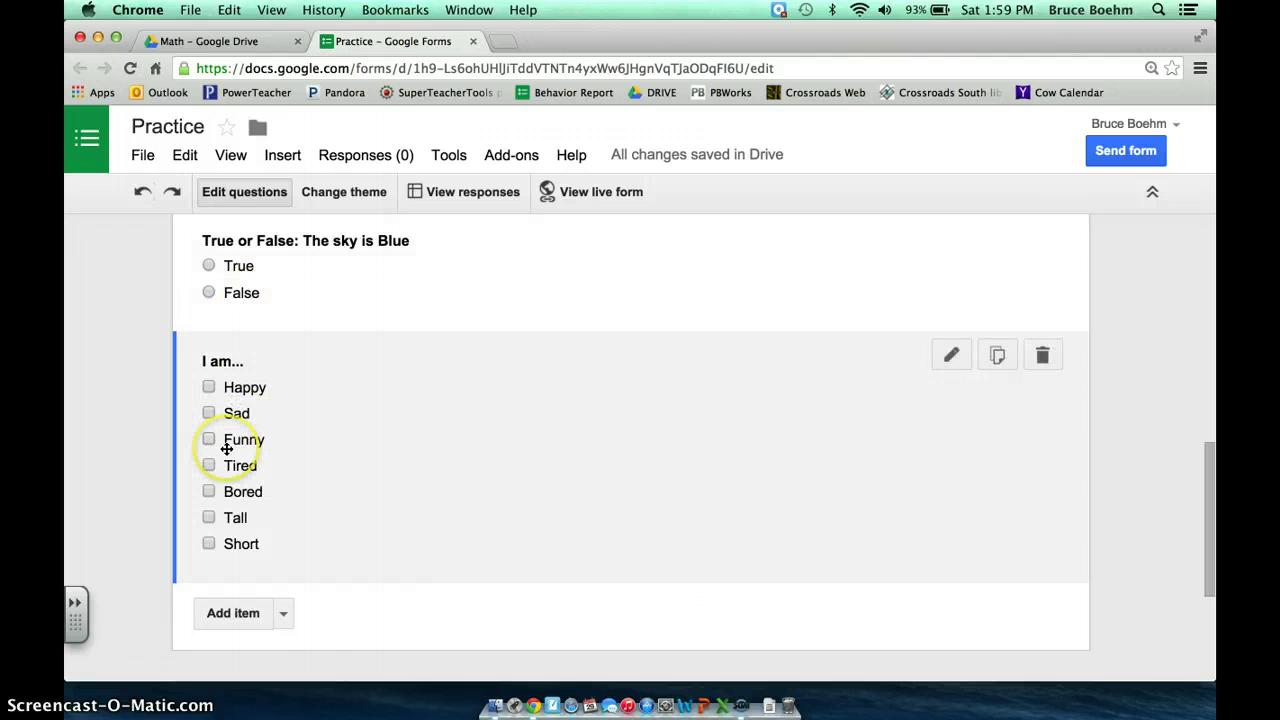
# Insert a video item below the "I am..." question, searching YouTube for "concepts 2.6" and choosing the "Concepts 2.6" video.
pyautogui.click(283, 614)
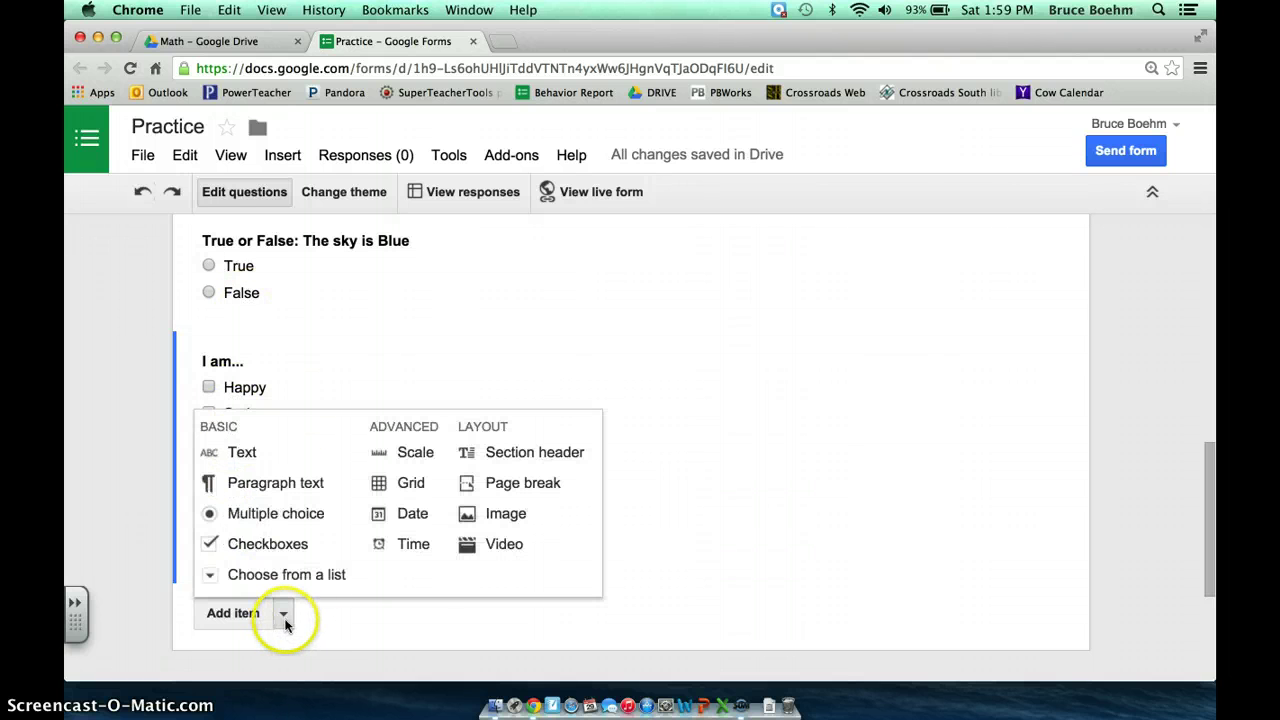
pyautogui.click(503, 545)
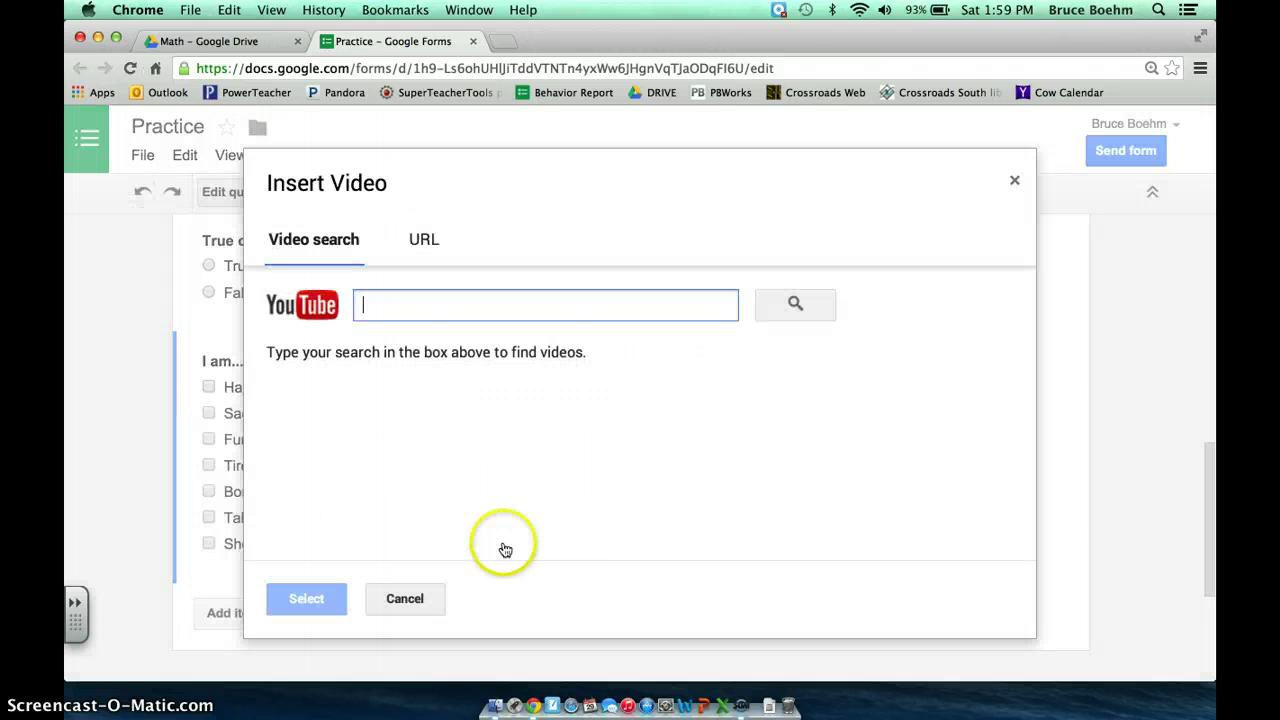
pyautogui.click(476, 308)
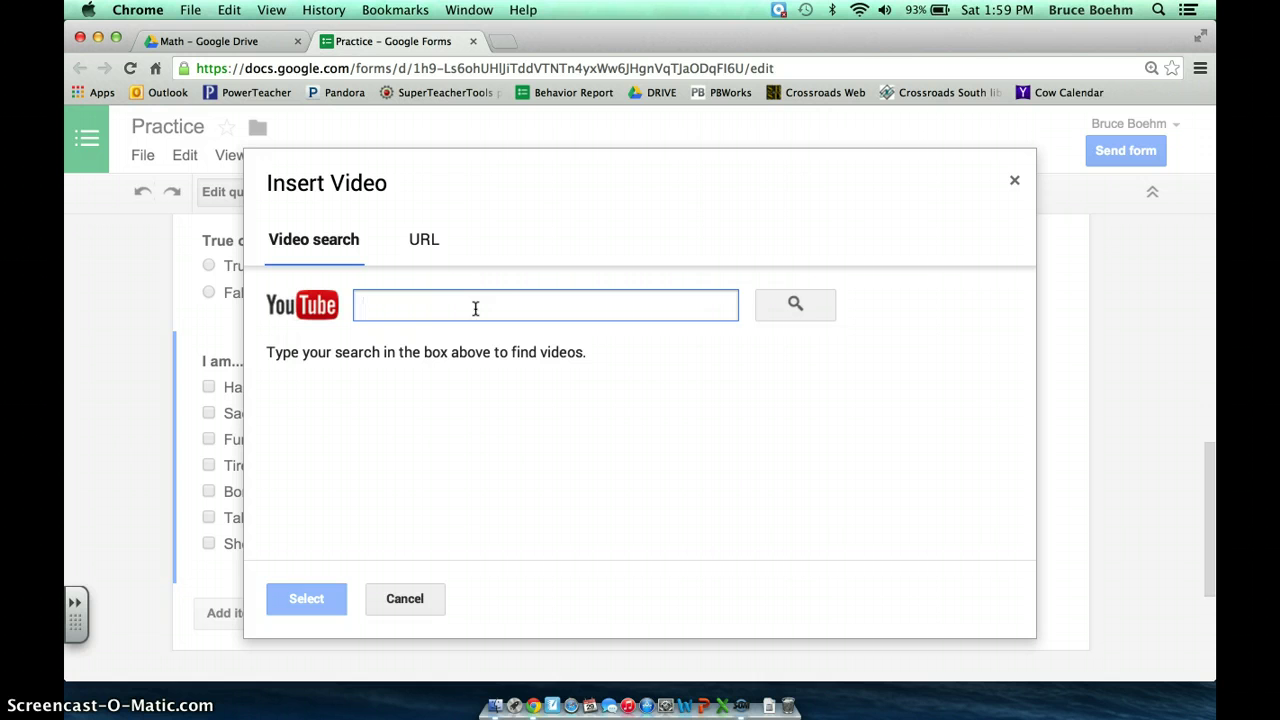
pyautogui.write('concepts 2.')
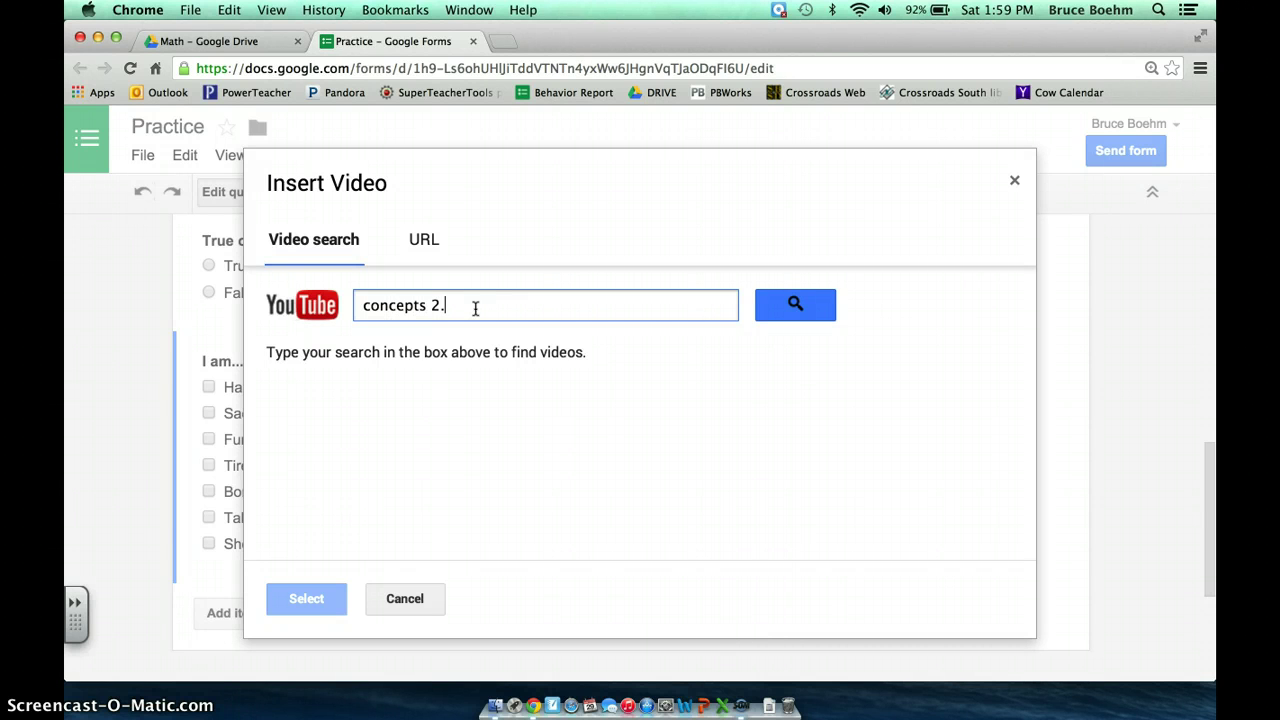
pyautogui.write('6')
pyautogui.press('Return')
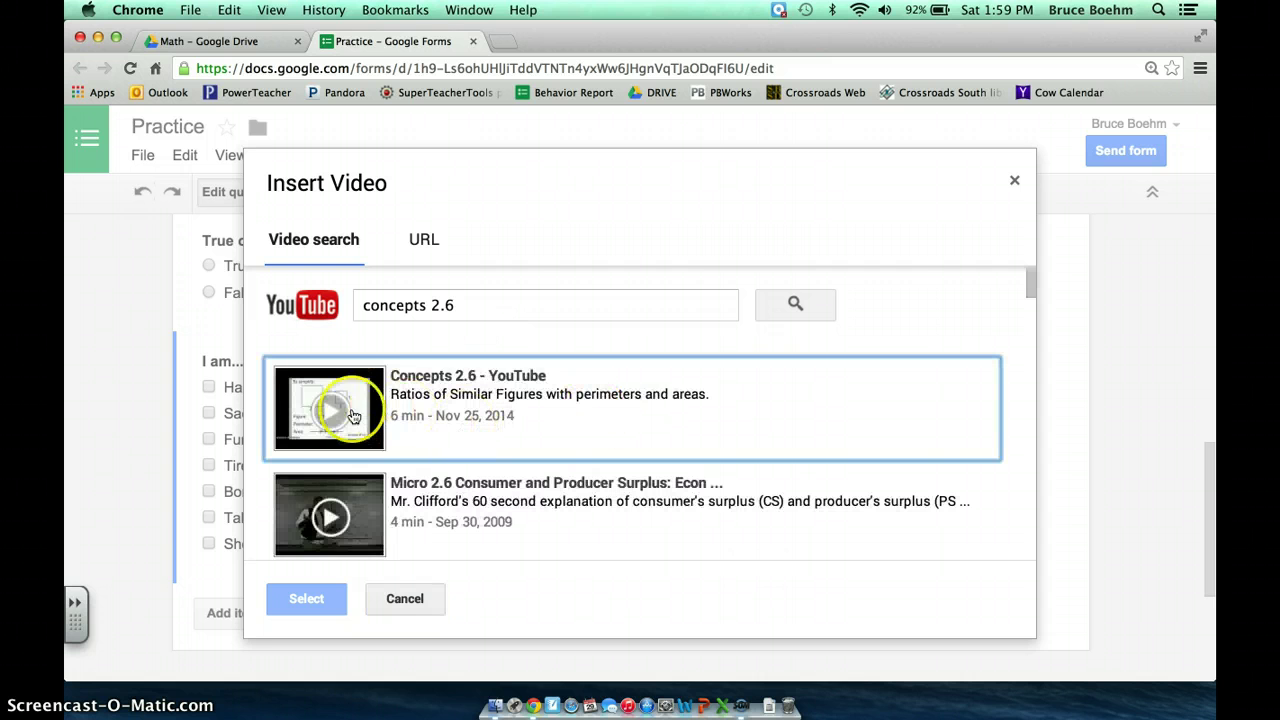
pyautogui.click(412, 414)
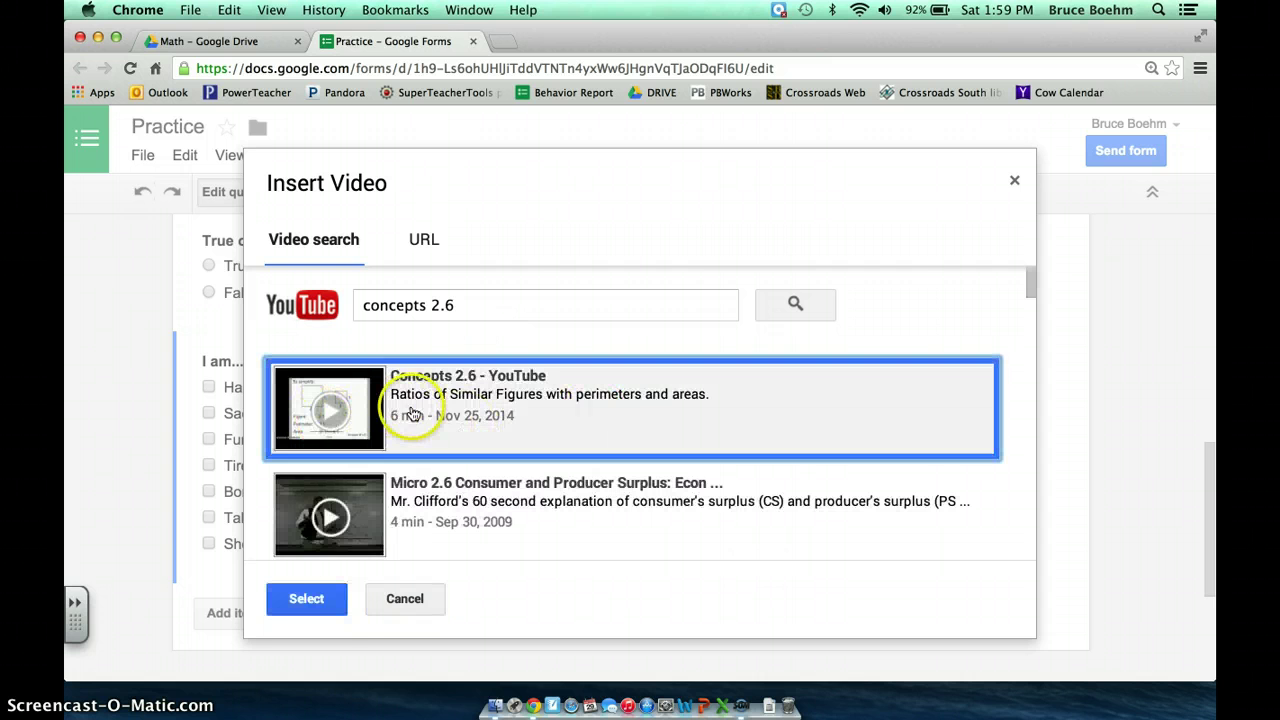
pyautogui.click(312, 600)
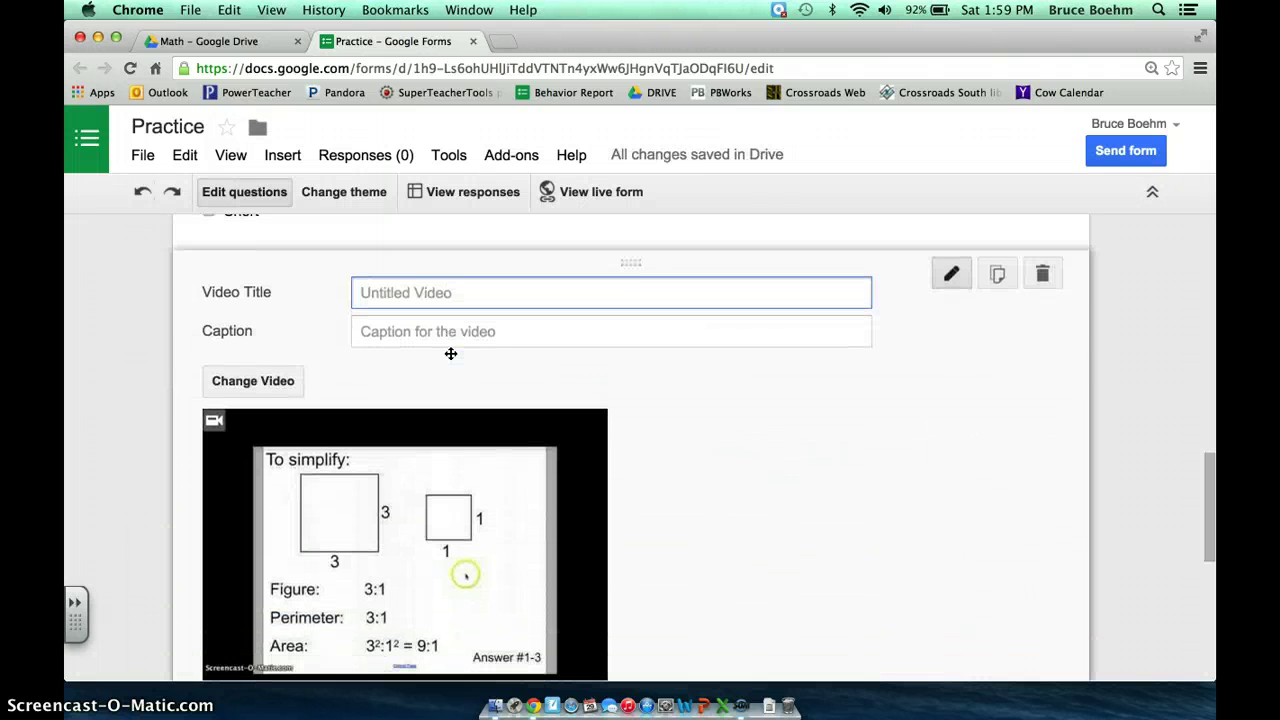
# Title the video "Perimeter and Area" and enlarge it slightly from its corner.
pyautogui.write('Perimeter and Area')
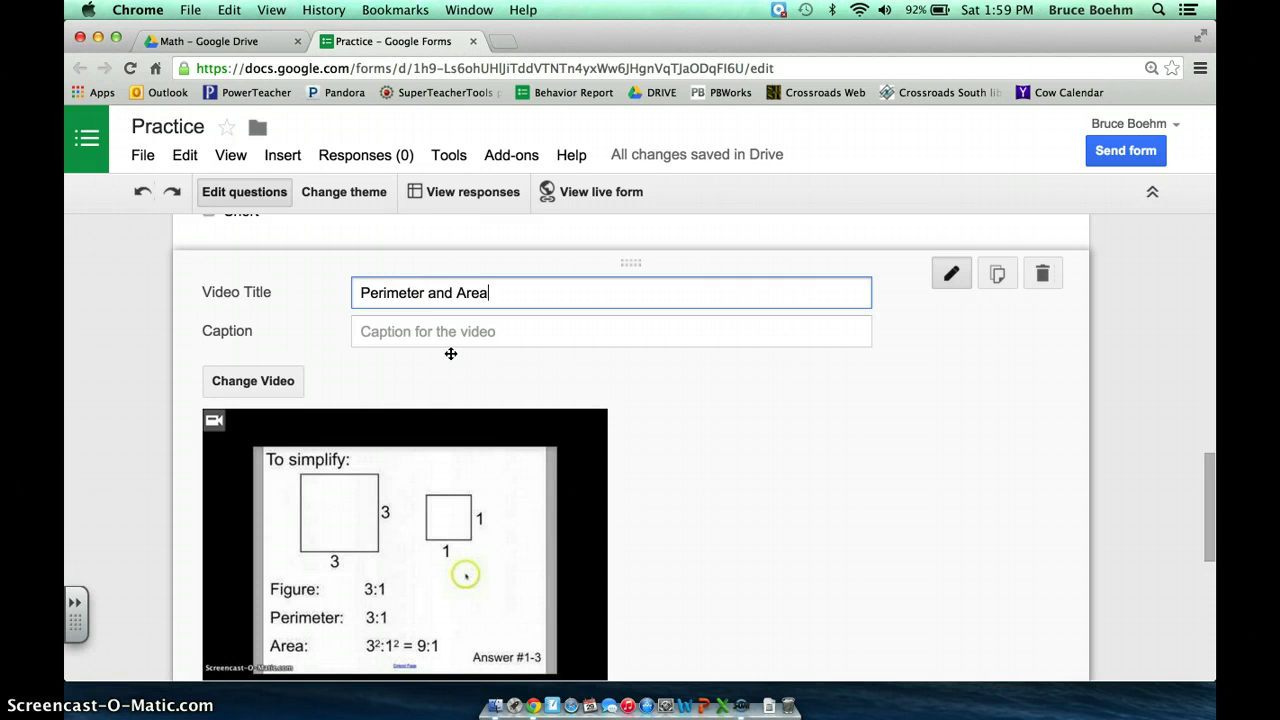
pyautogui.click(416, 430)
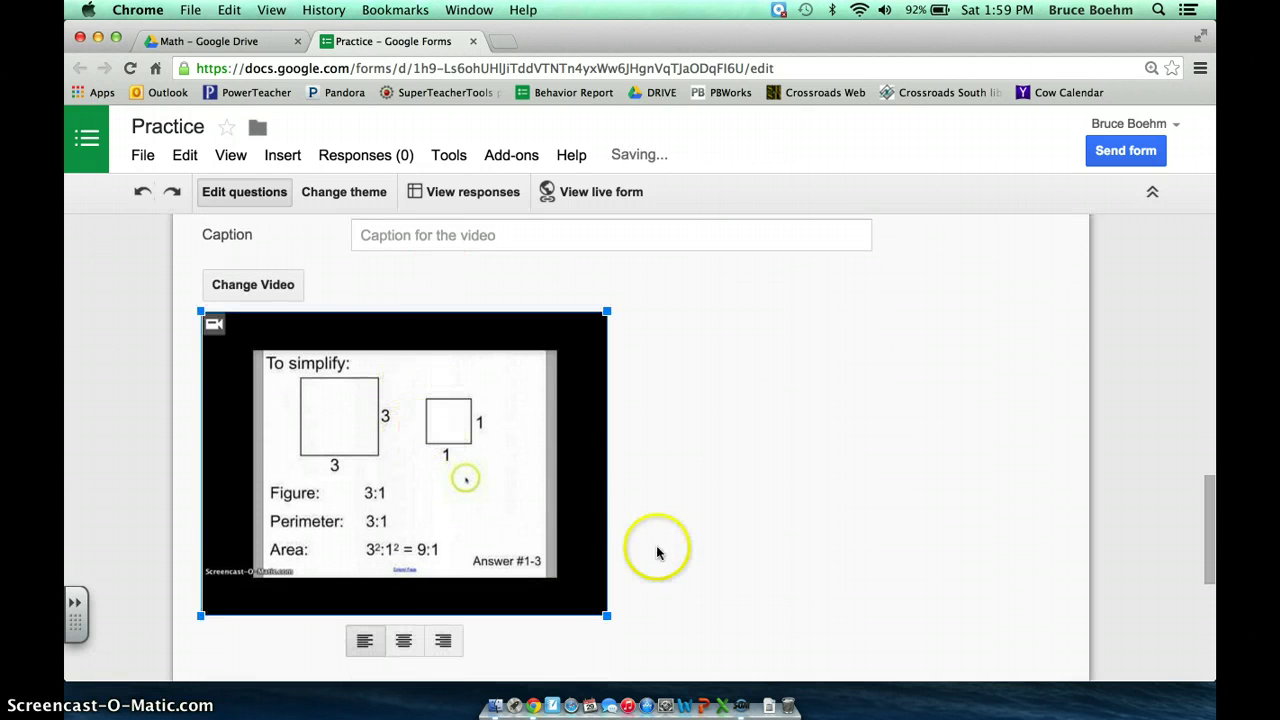
pyautogui.moveTo(607, 615); pyautogui.dragTo(707, 638)
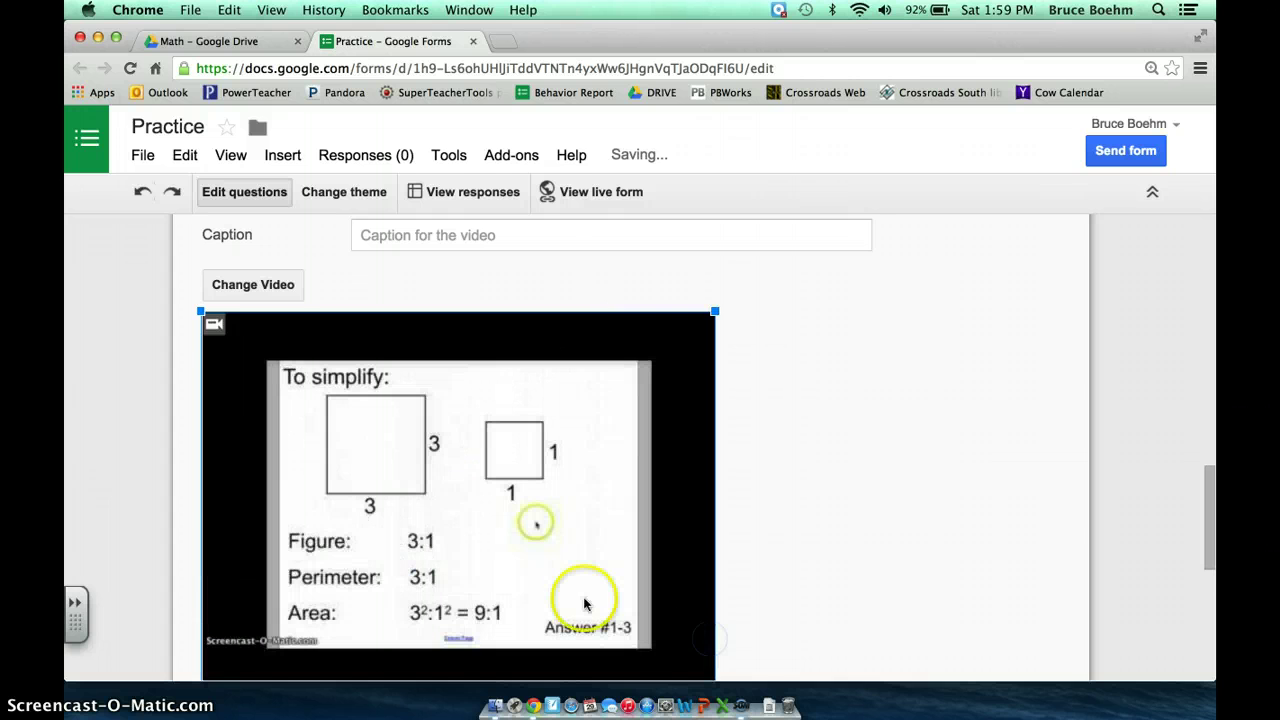
# Center the video on the form page and finish editing the video item.
pyautogui.scroll(-2, 585, 604)
pyautogui.click(451, 586)
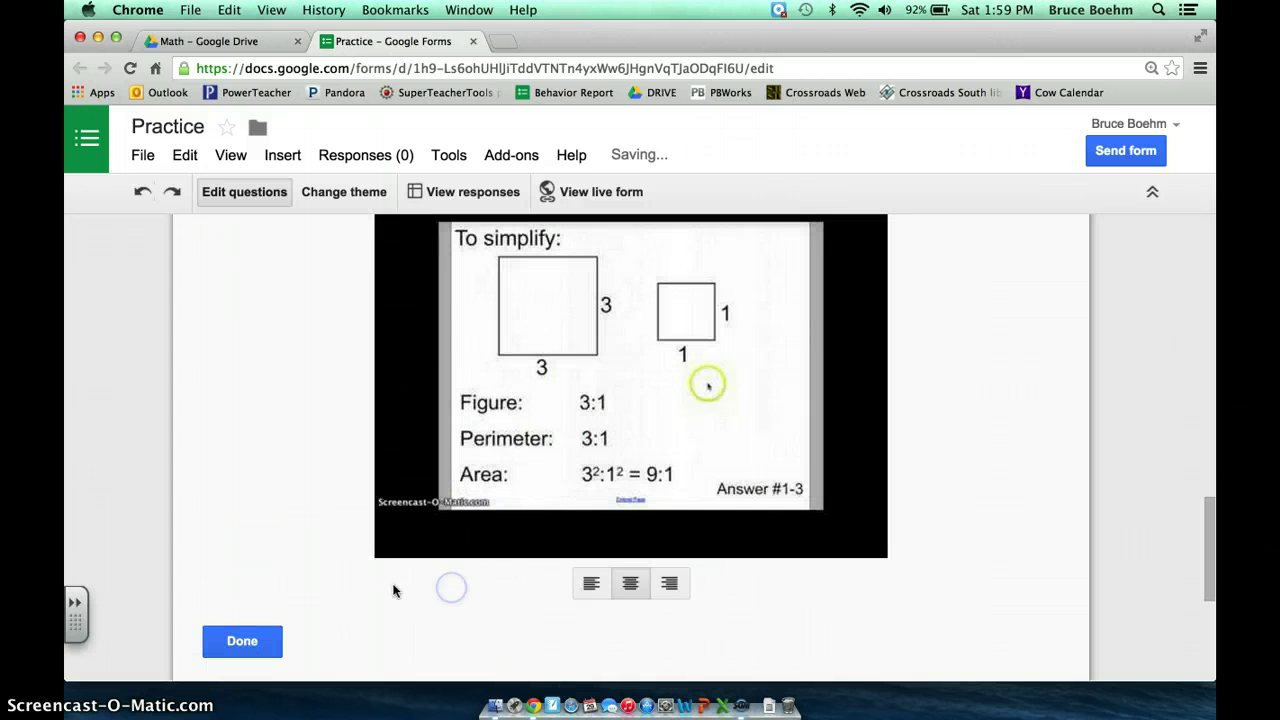
pyautogui.click(200, 641)
pyautogui.click(304, 491)
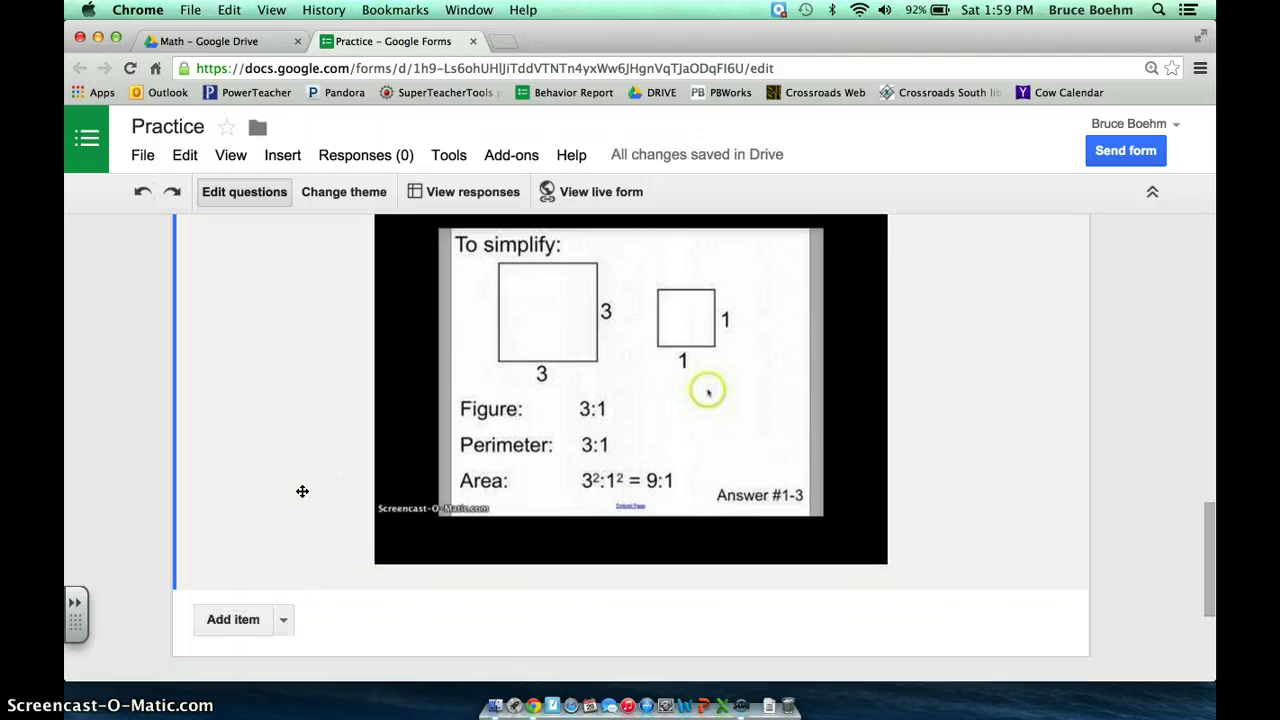
# Add a text question titled "What is the perimeter of the large square?" below the video and finish editing it.
pyautogui.scroll(-2, 302, 491)
pyautogui.click(283, 507)
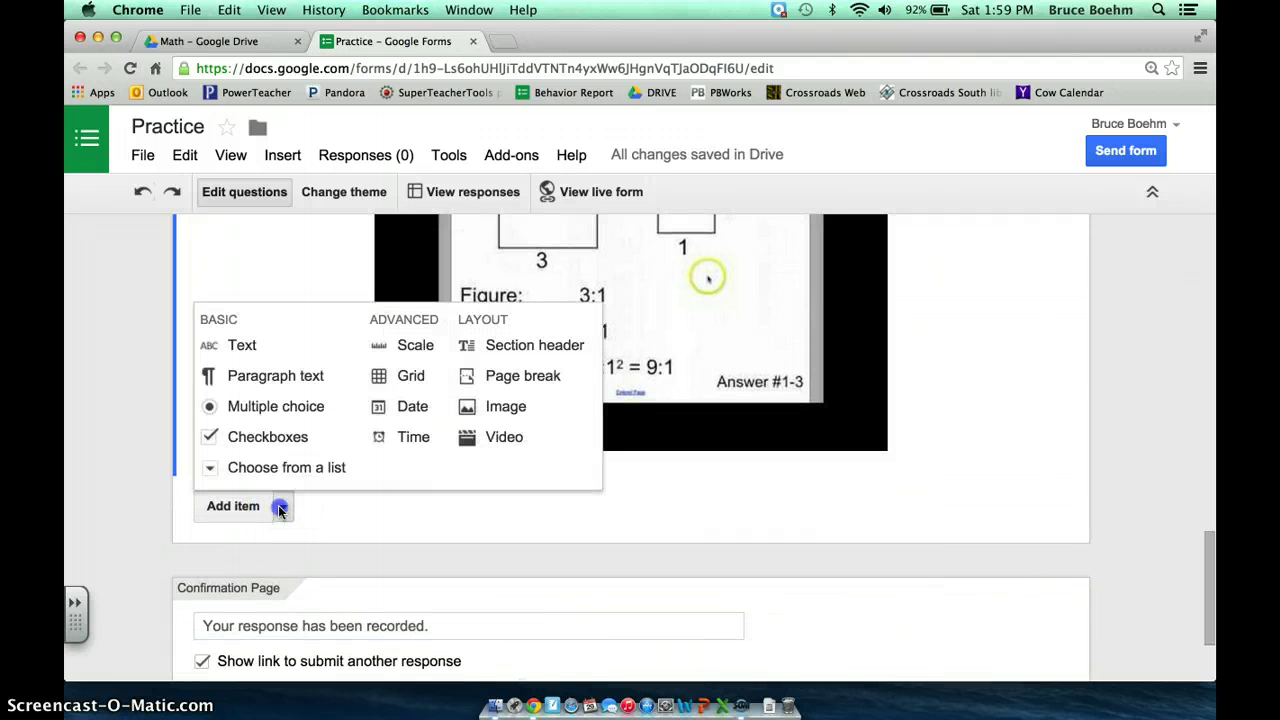
pyautogui.click(236, 346)
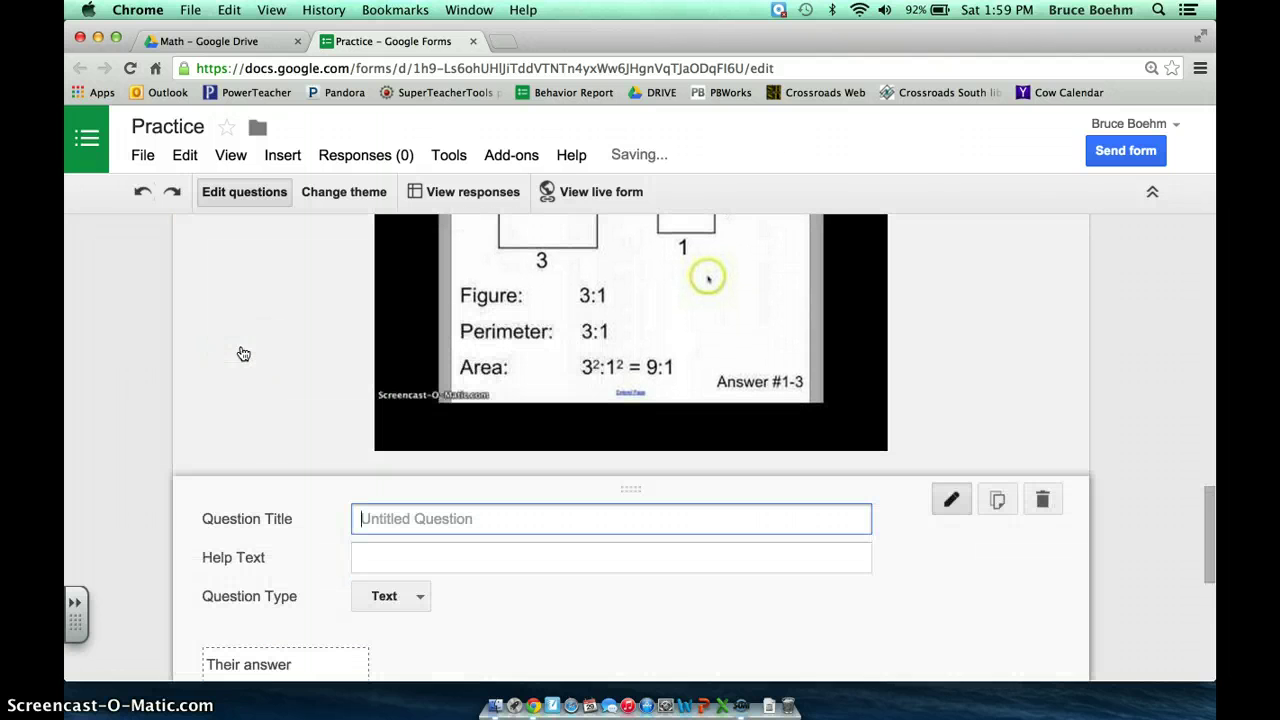
pyautogui.write('What is the perimeter of the large')
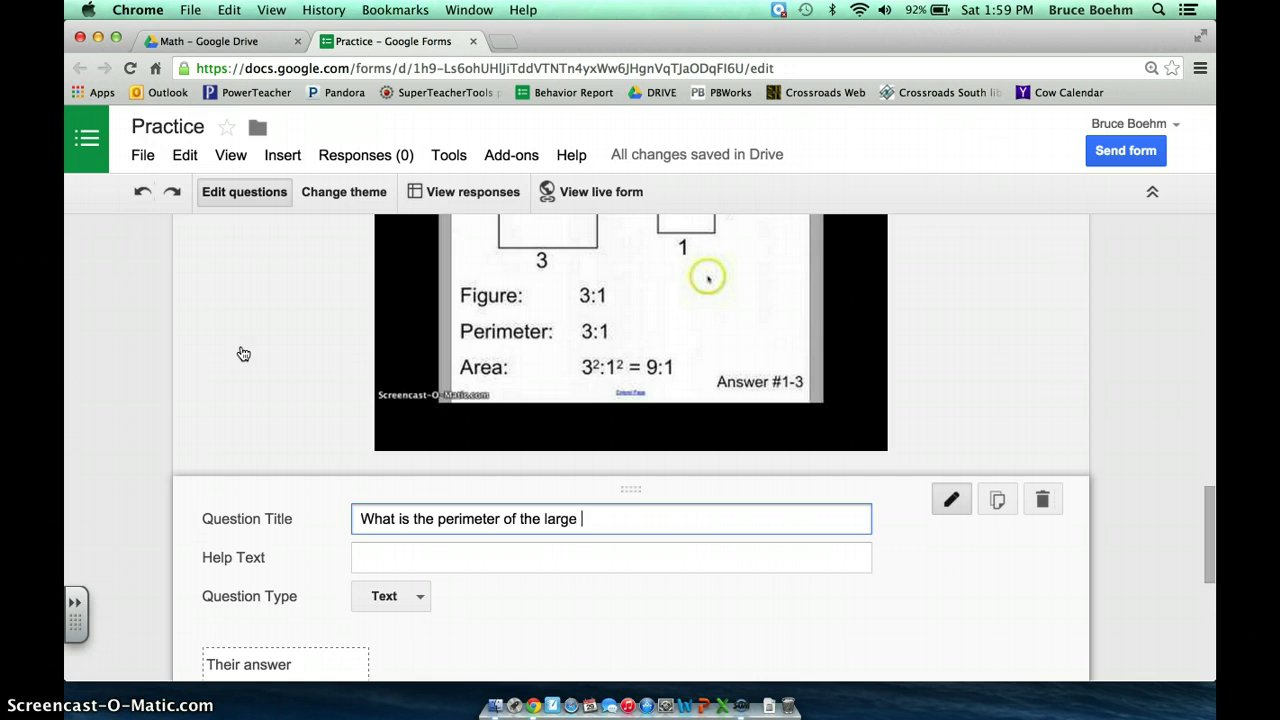
pyautogui.write('?')
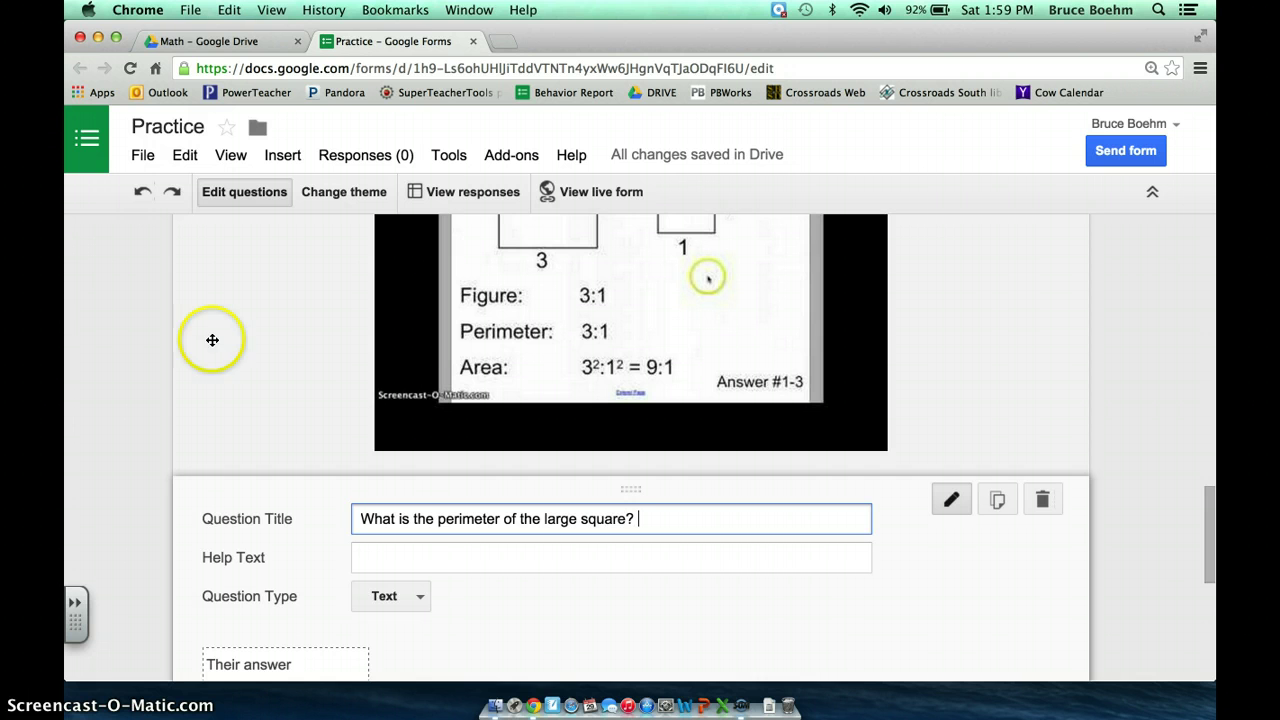
pyautogui.scroll(-2, 263, 431)
pyautogui.scroll(-2, 265, 433)
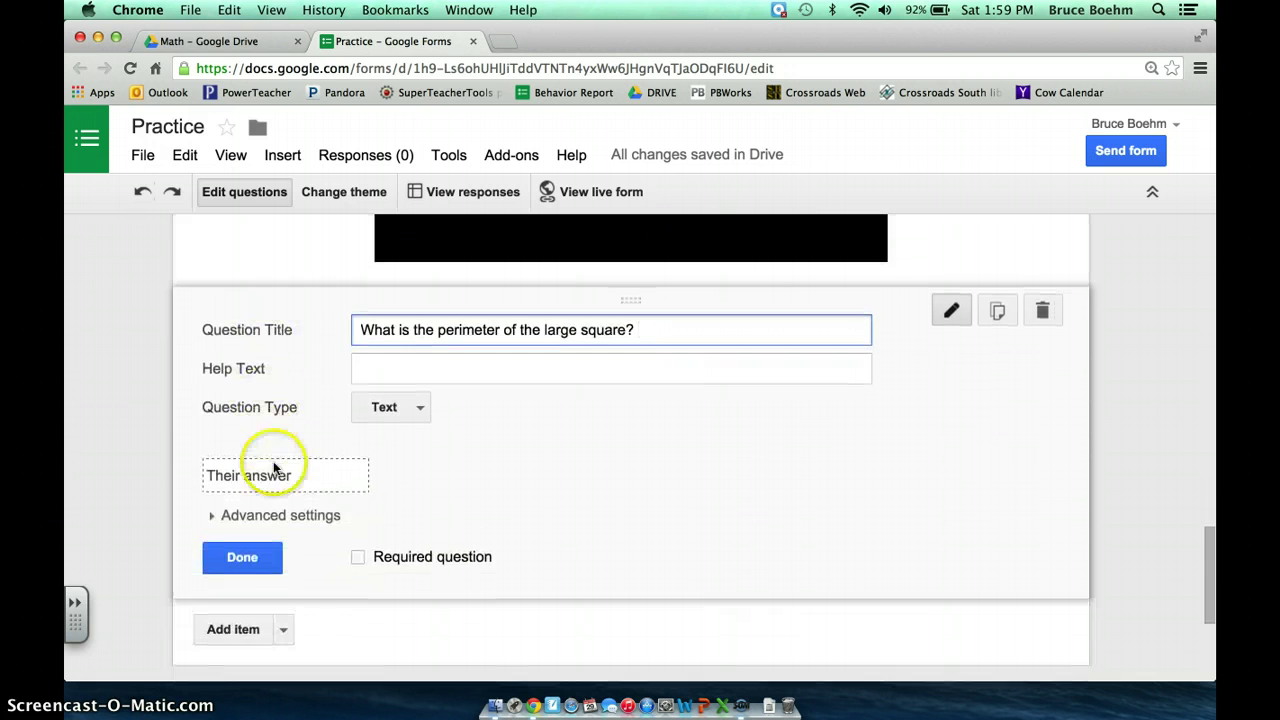
pyautogui.click(254, 562)
pyautogui.scroll(-2, 252, 560)
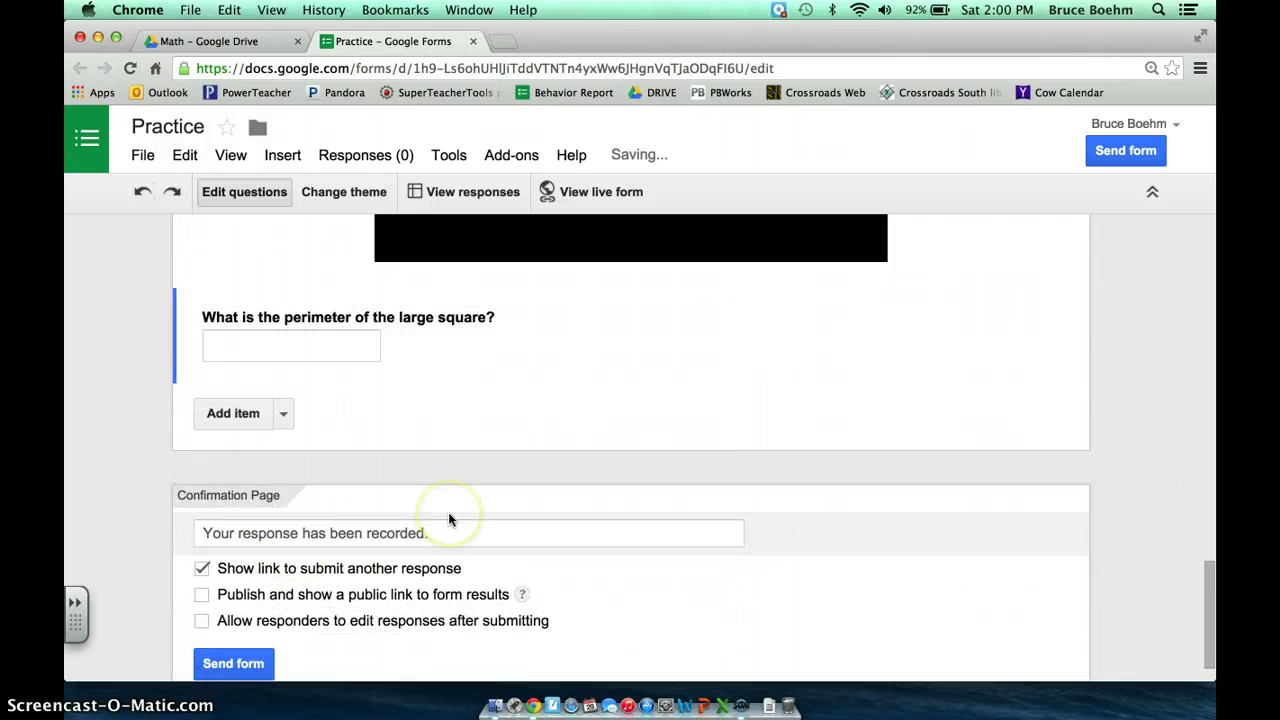
# Change the form's theme to Homework.
pyautogui.scroll(15, 448, 518)
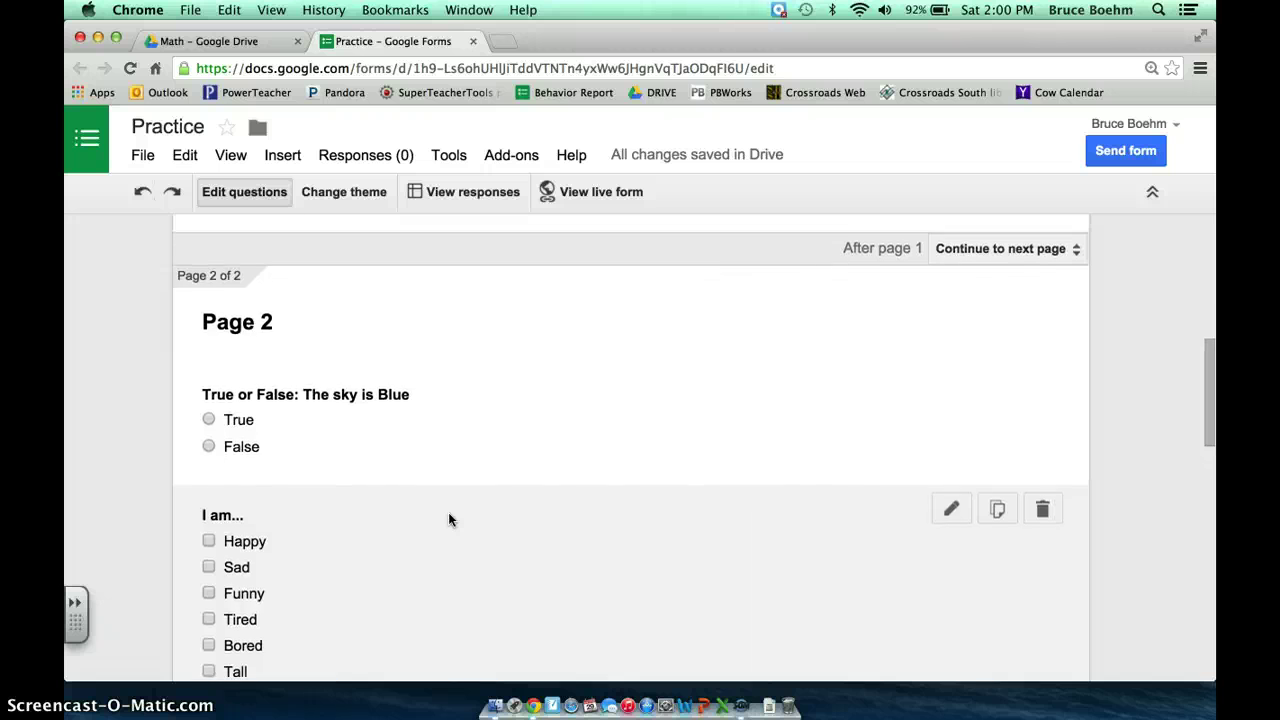
pyautogui.scroll(3, 448, 518)
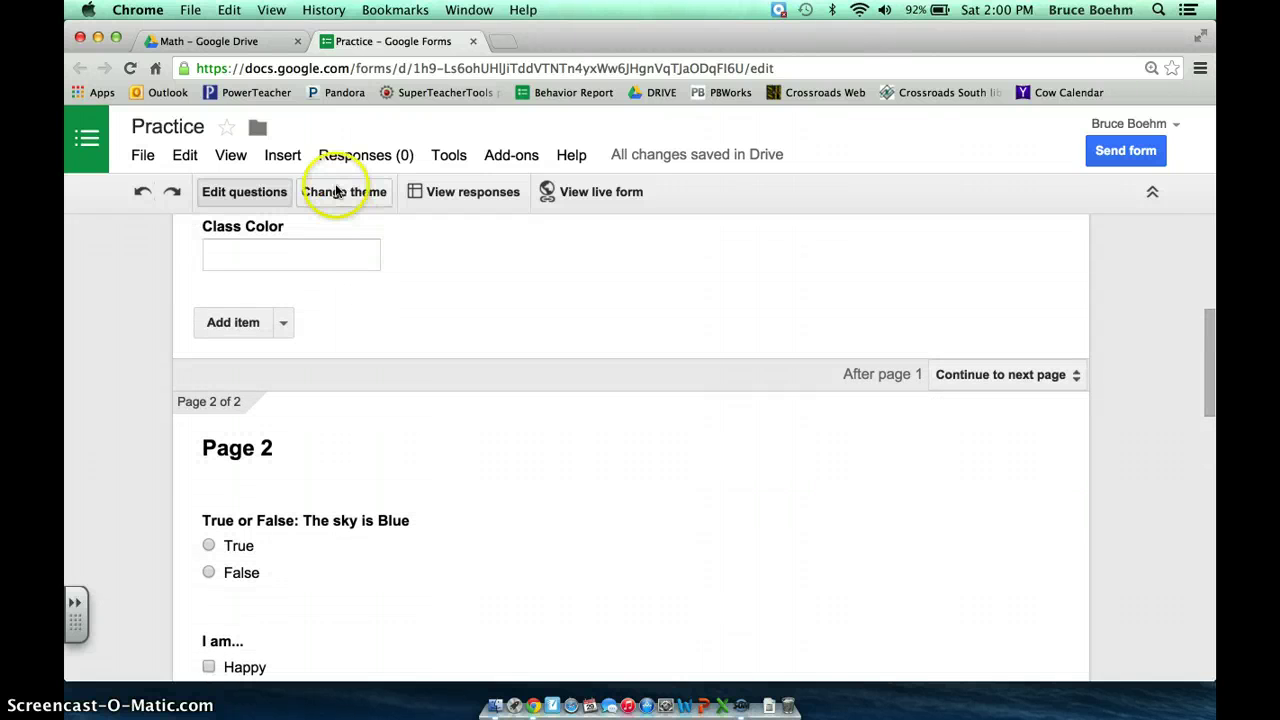
pyautogui.click(340, 192)
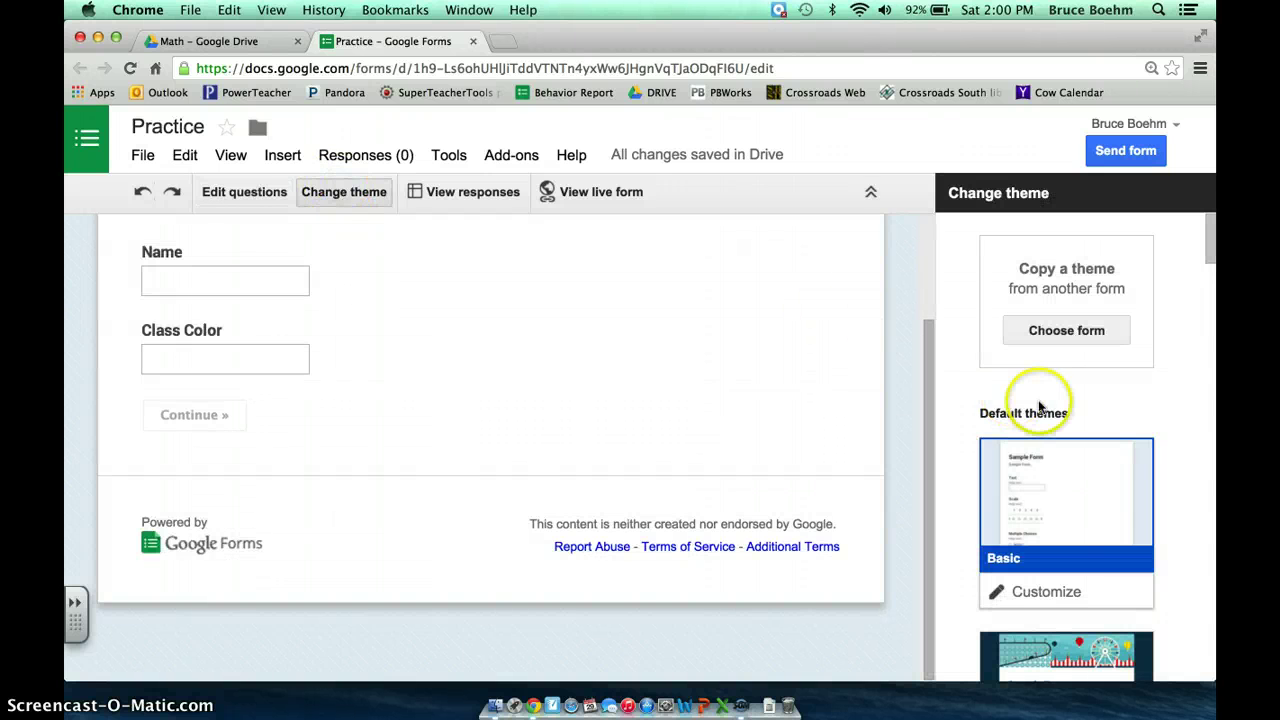
pyautogui.scroll(-10, 1038, 406)
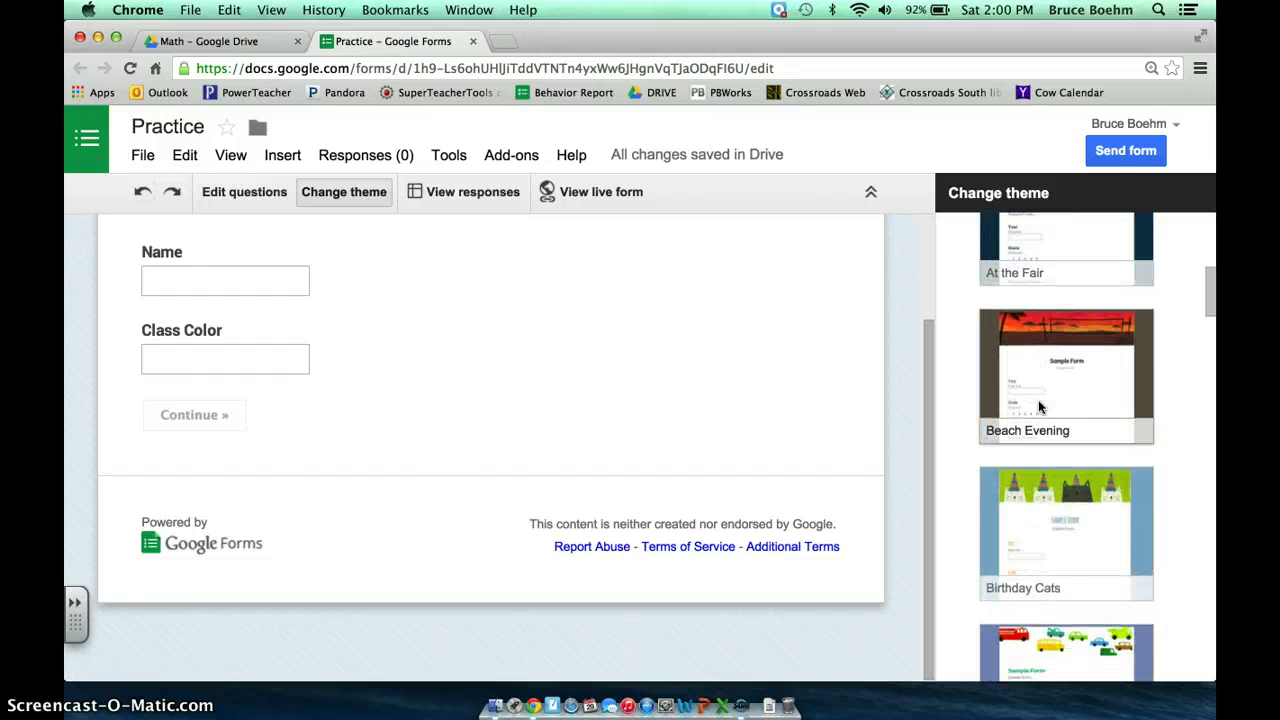
pyautogui.scroll(-10, 1038, 406)
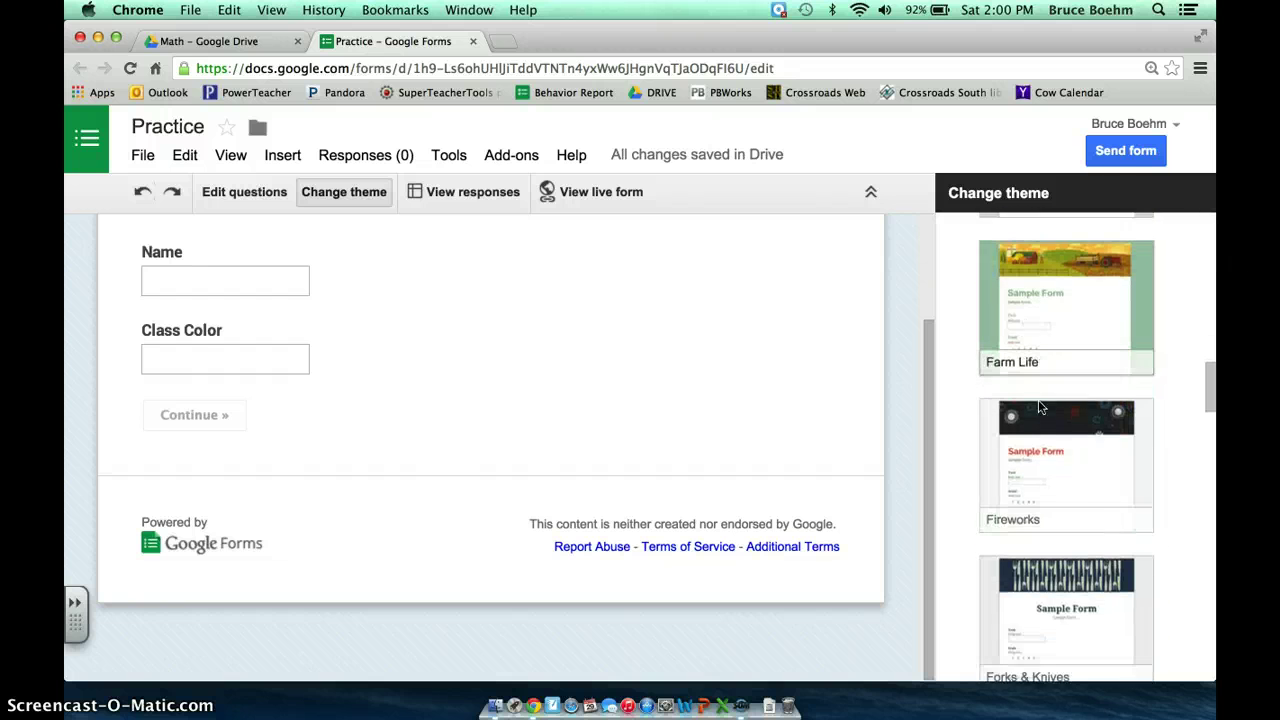
pyautogui.scroll(-1, 1038, 406)
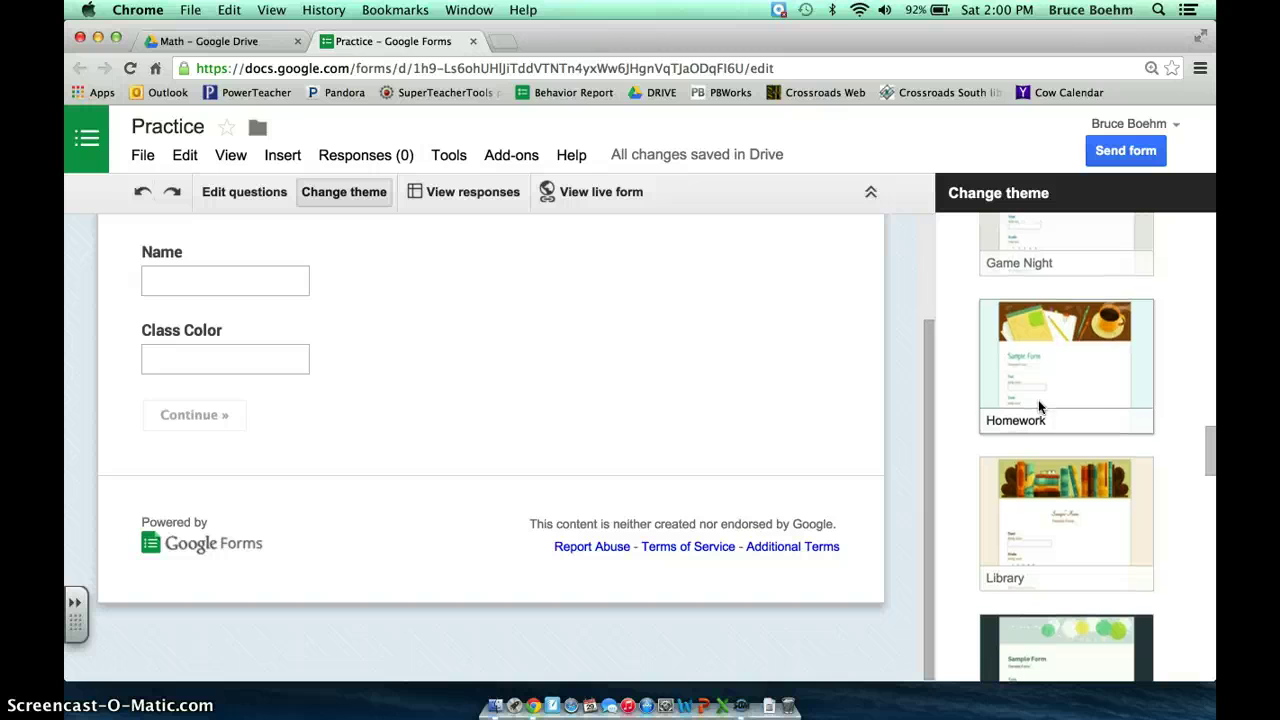
pyautogui.click(1055, 421)
pyautogui.click(1058, 382)
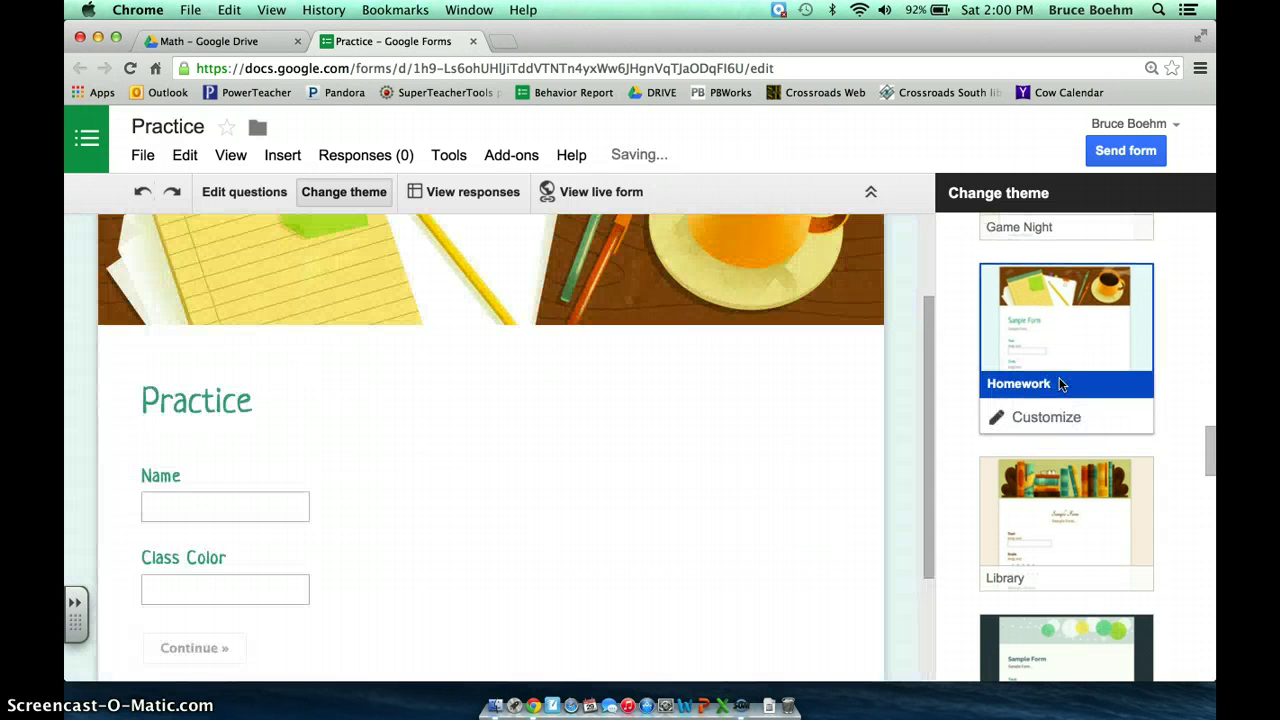
# Open the live form and look over its first page with the applied theme.
pyautogui.click(712, 381)
pyautogui.scroll(-3, 711, 380)
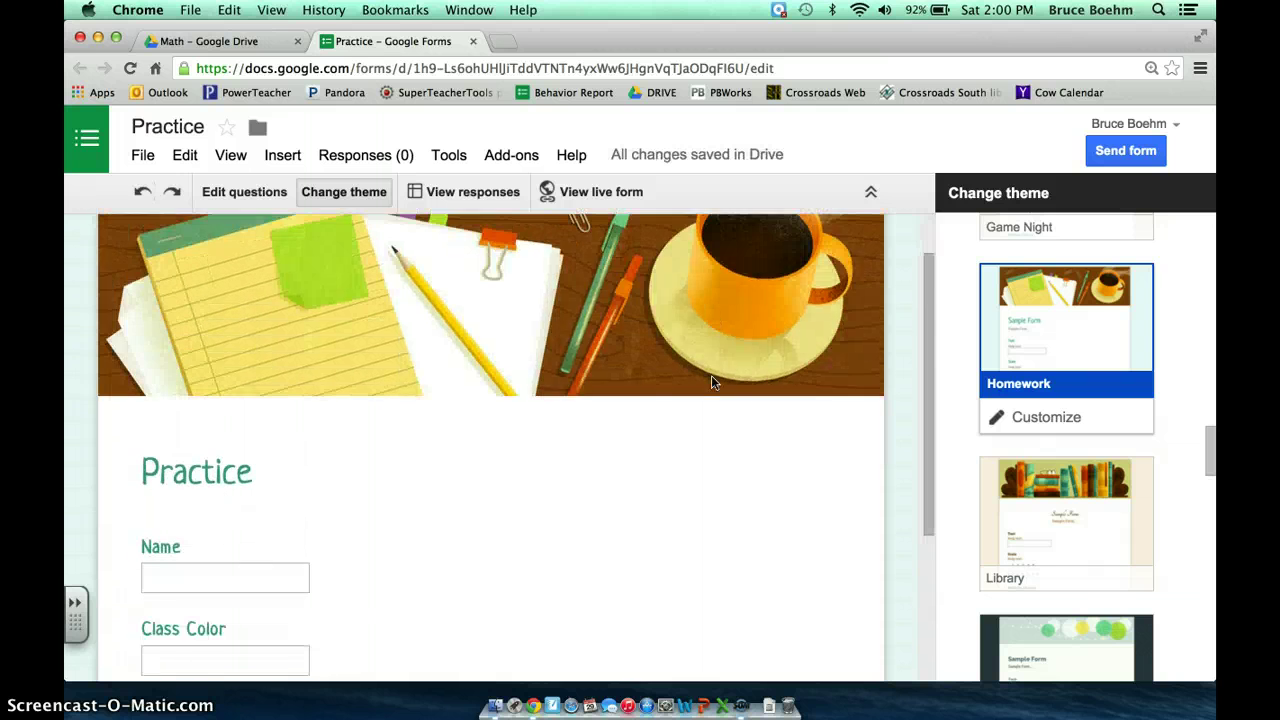
pyautogui.click(255, 355)
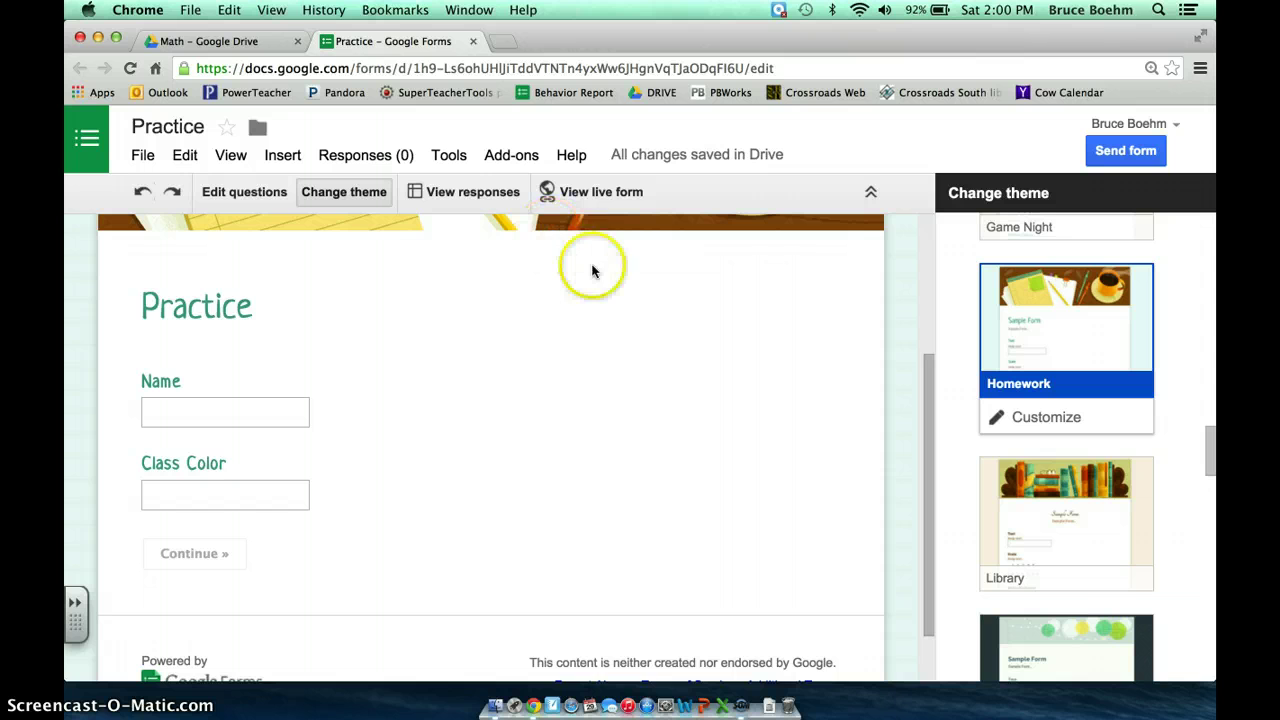
pyautogui.click(589, 196)
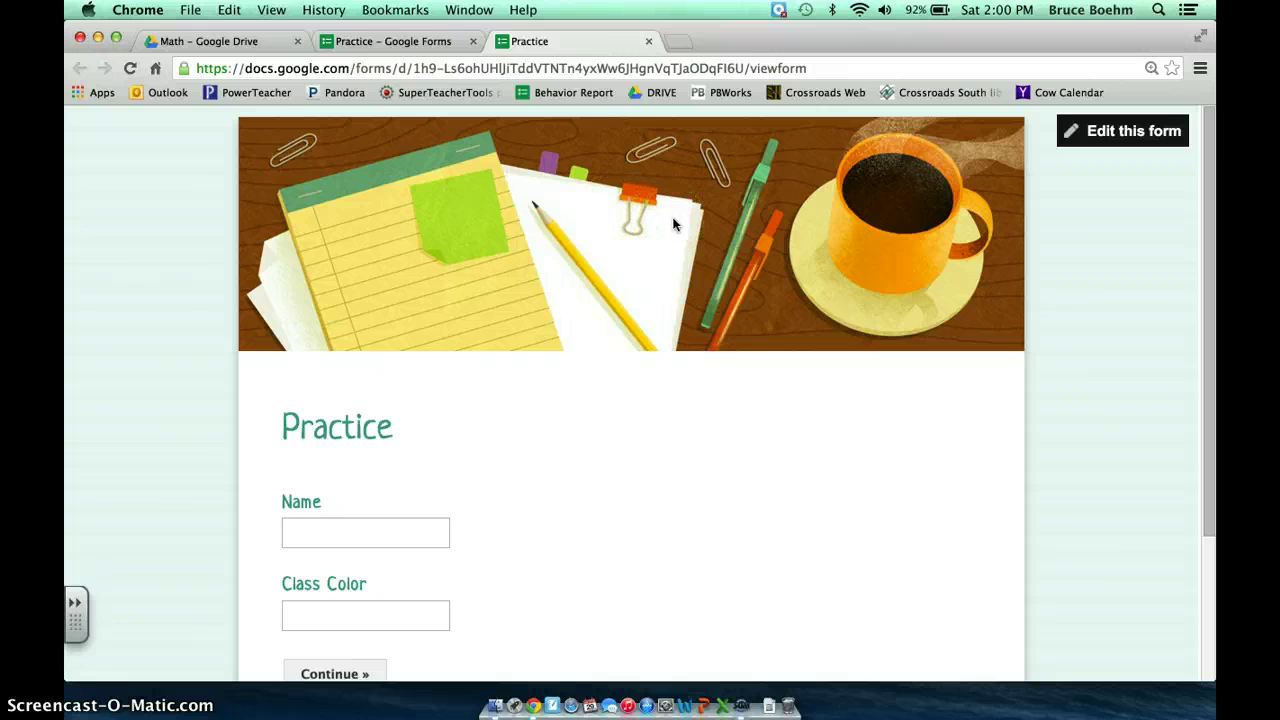
pyautogui.scroll(-4, 673, 225)
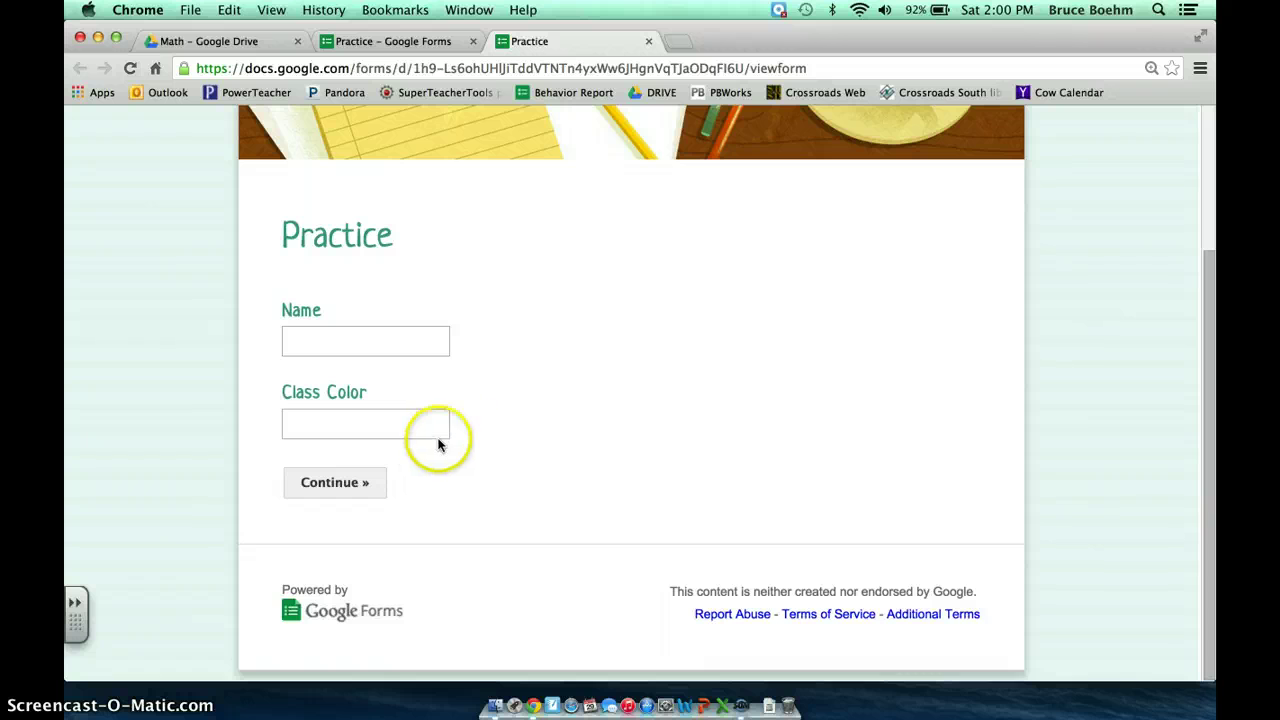
pyautogui.scroll(3, 611, 405)
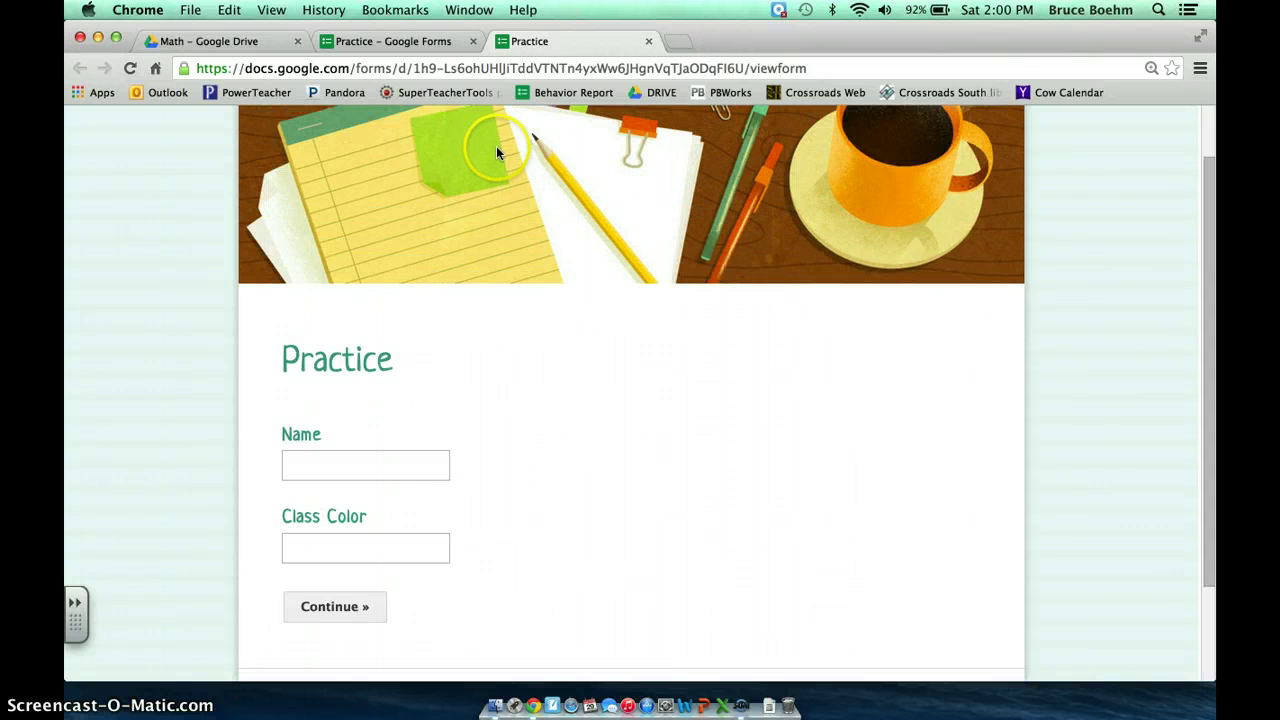
# Return to the form editor and open the form's responses spreadsheet.
pyautogui.click(417, 46)
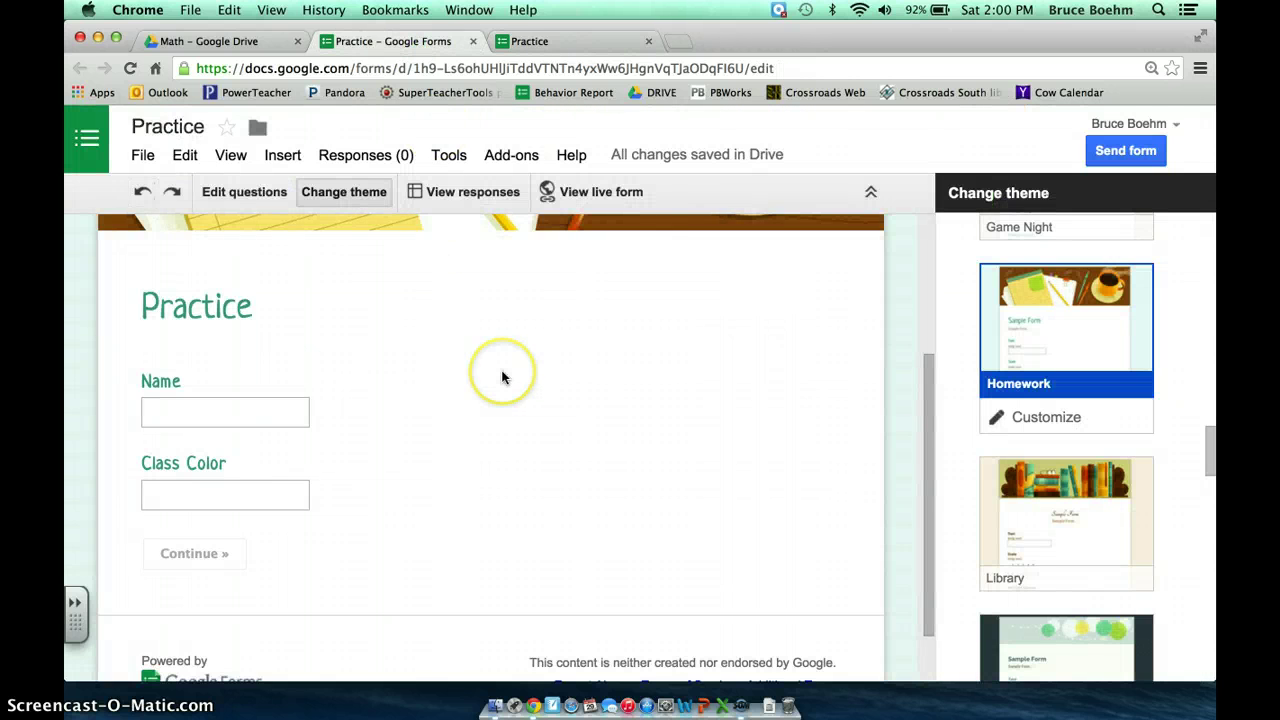
pyautogui.click(485, 195)
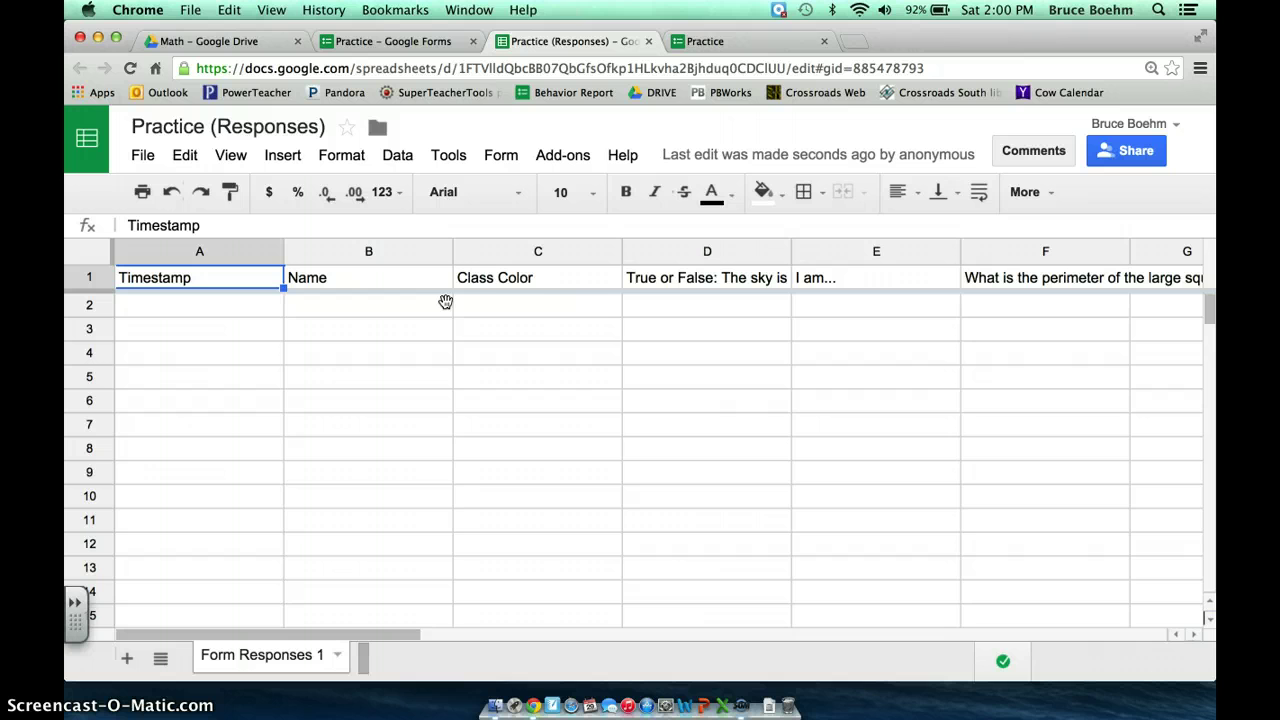
pyautogui.click(498, 310)
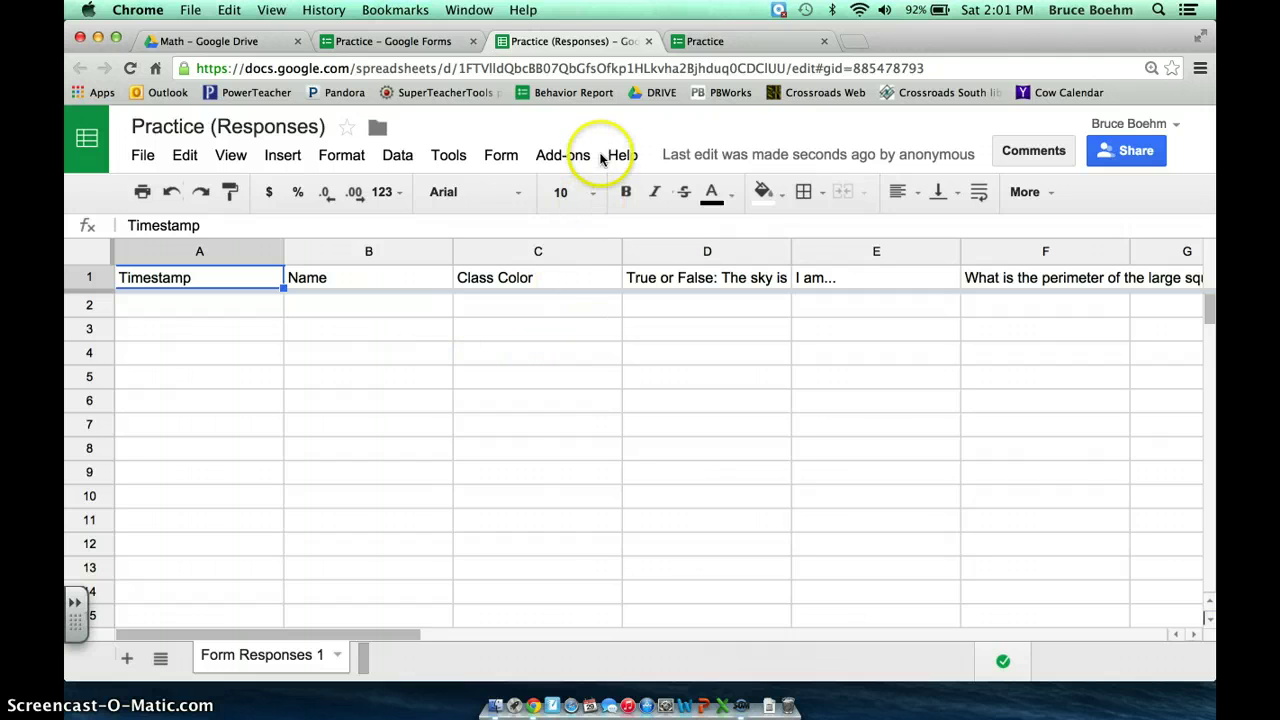
# Show the commands of the Flubaroo add-on in the responses spreadsheet.
pyautogui.click(570, 158)
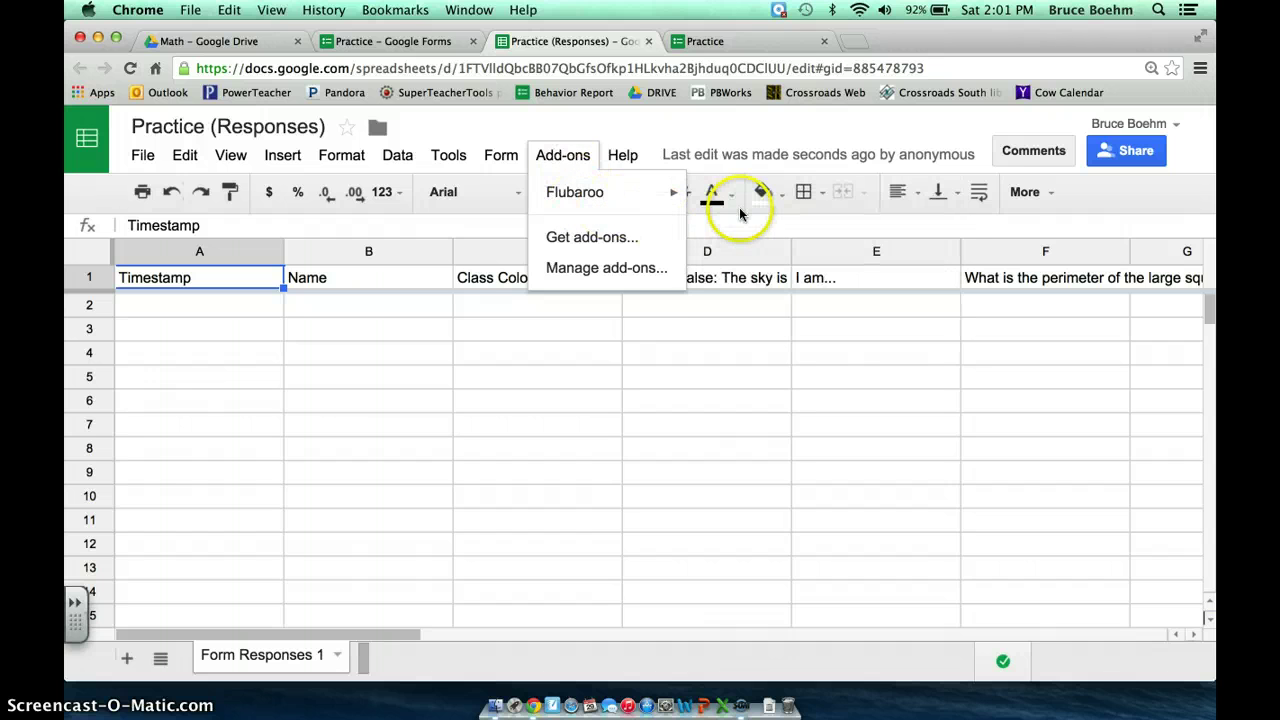
pyautogui.moveTo(663, 196)
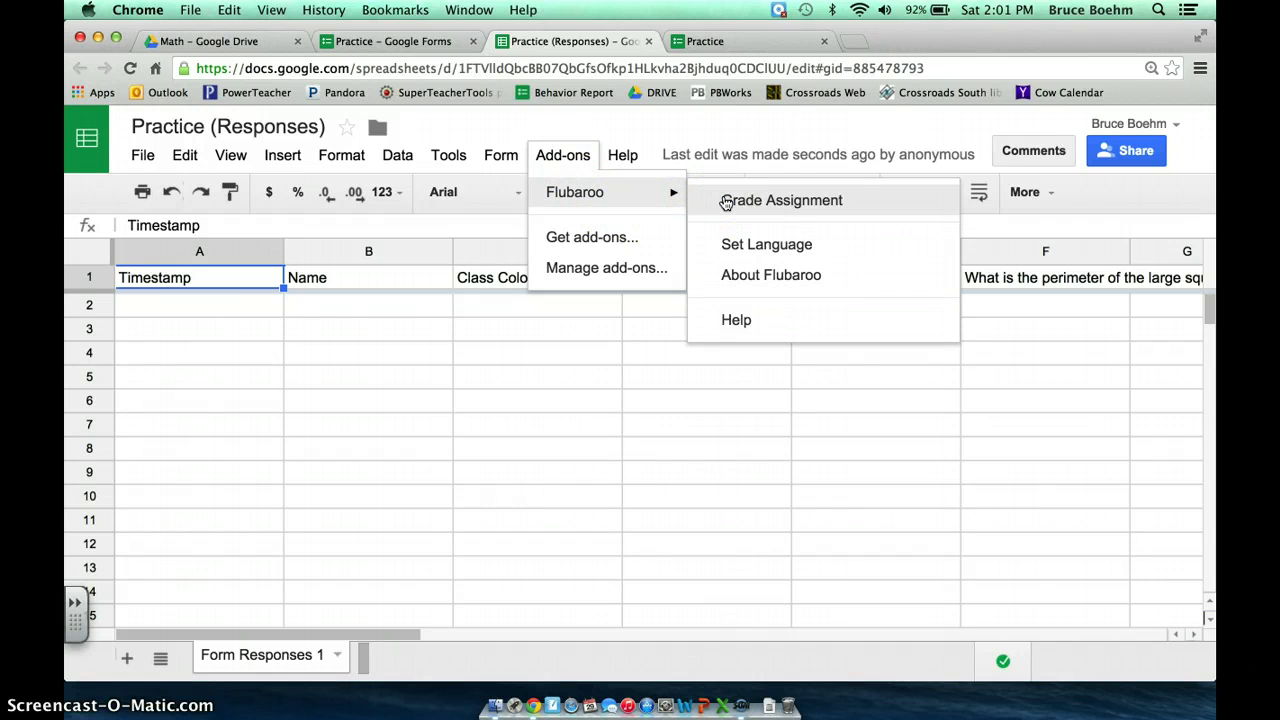